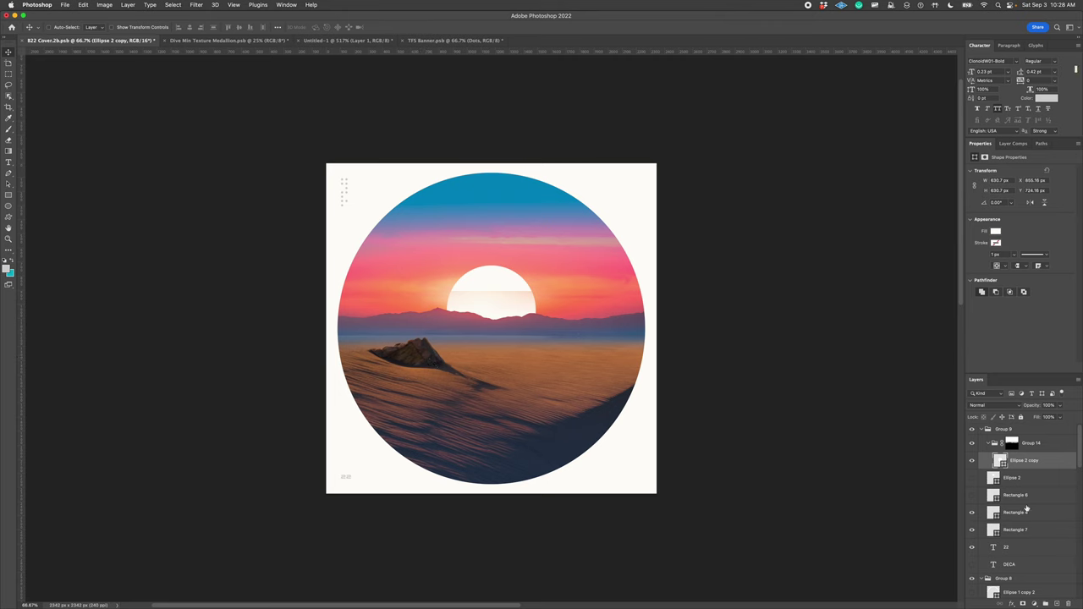
# Step: Toggle Group 14's layer mask off and back on to check how it shapes the sun
pyautogui.moveTo(498, 303)
pyautogui.mouseDown()
pyautogui.moveTo(549, 259)
pyautogui.moveTo(481, 276)
pyautogui.moveTo(498, 303)
pyautogui.moveTo(567, 273)
pyautogui.moveTo(511, 292)
pyautogui.mouseUp()
pyautogui.keyDown('shift'); pyautogui.click(1010, 447); pyautogui.keyUp('shift')
pyautogui.keyDown('shift'); pyautogui.click(1010, 447); pyautogui.keyUp('shift')
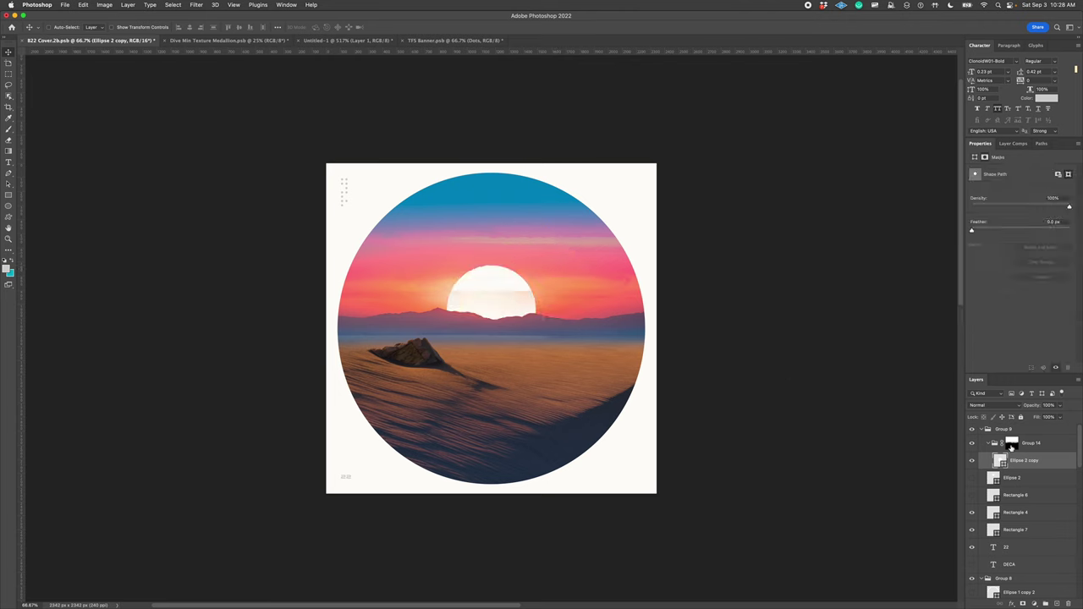
# Step: Fade the upper half of the sun with a 50% opacity gradient drawn downward on Group 14's layer mask
pyautogui.click(1019, 450)
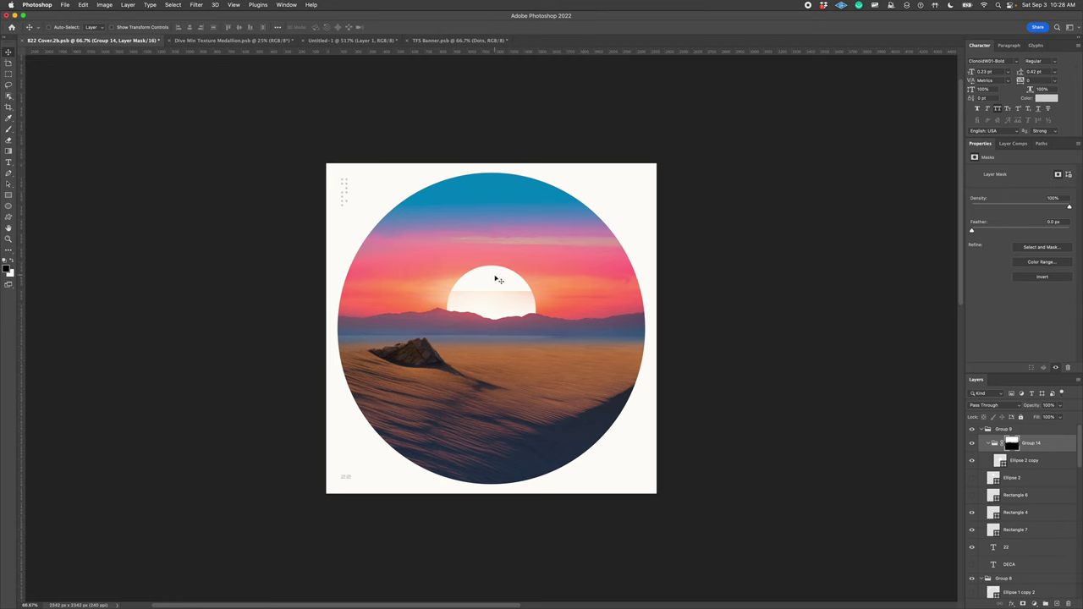
pyautogui.press('g')
pyautogui.press('5')
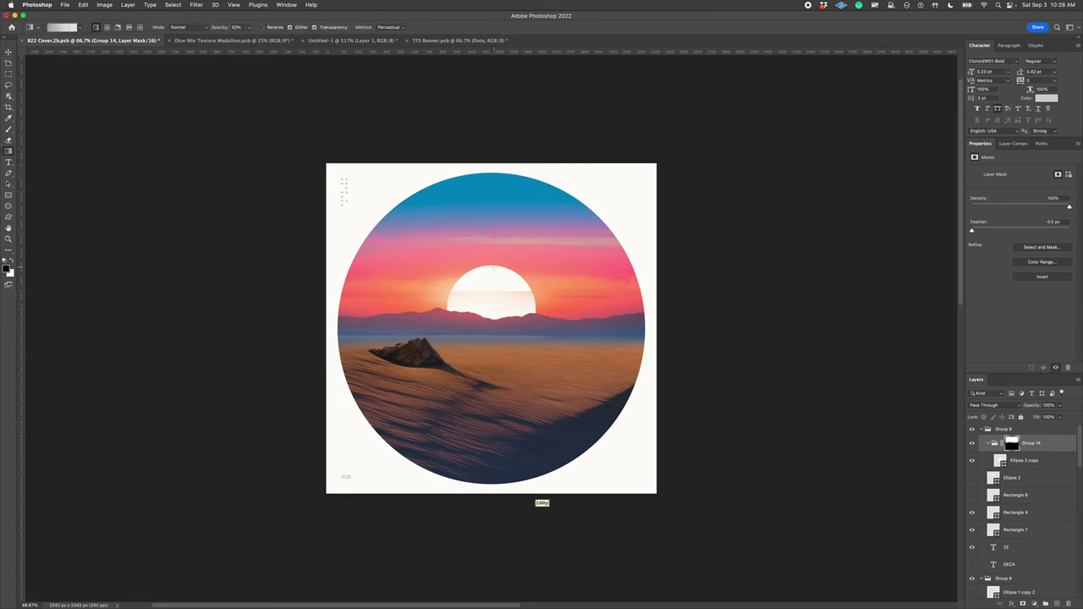
pyautogui.moveTo(496, 268); pyautogui.dragTo(487, 293)
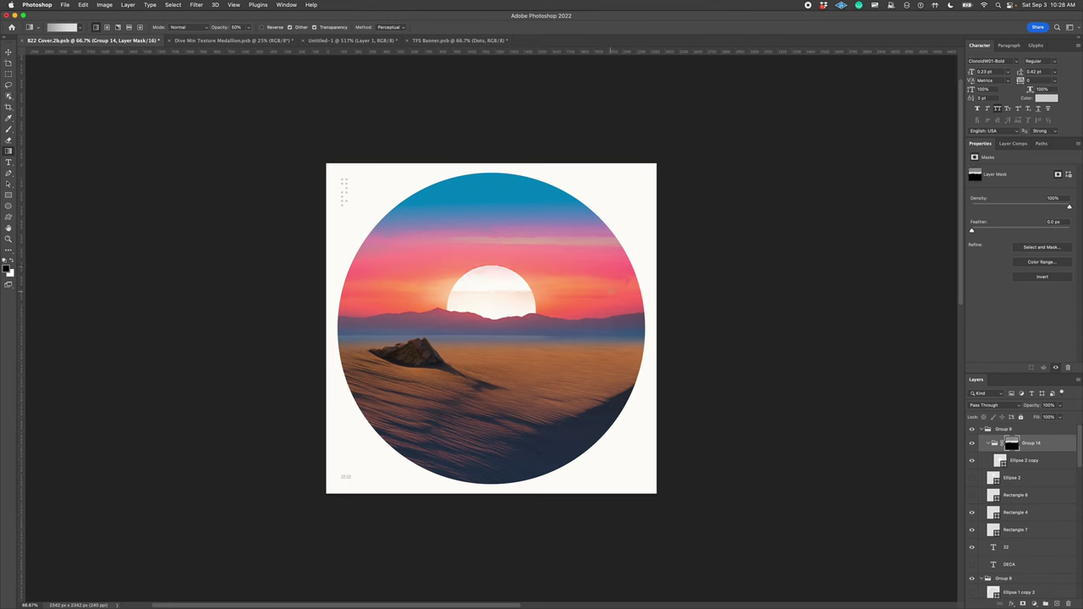
pyautogui.press('v')
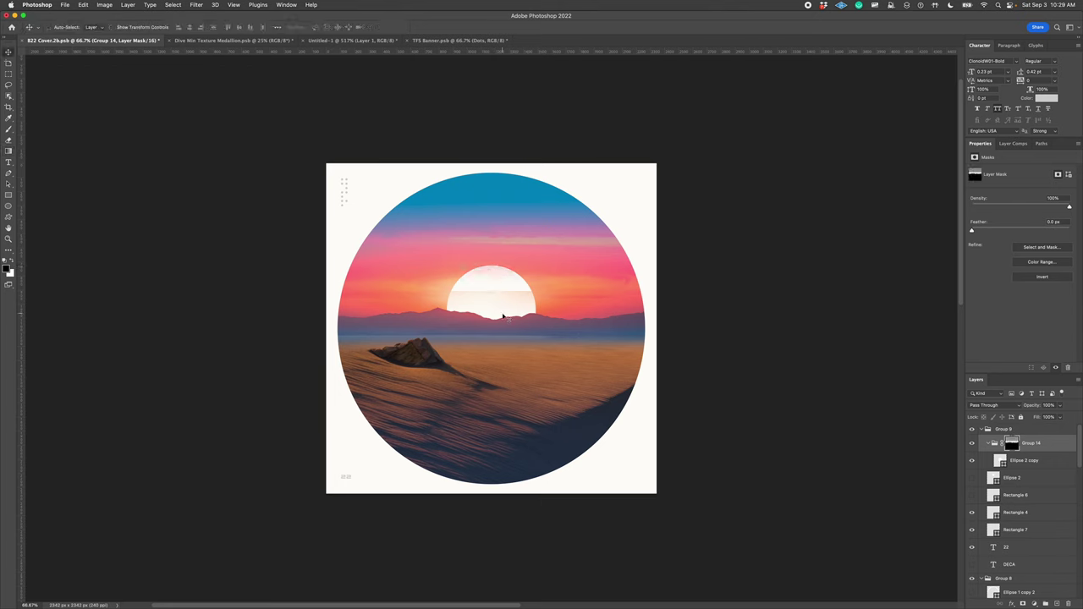
# Step: Enlarge the Layers panel to show more of the layer stack and select Group 13
pyautogui.scroll(-5, 1032, 499)
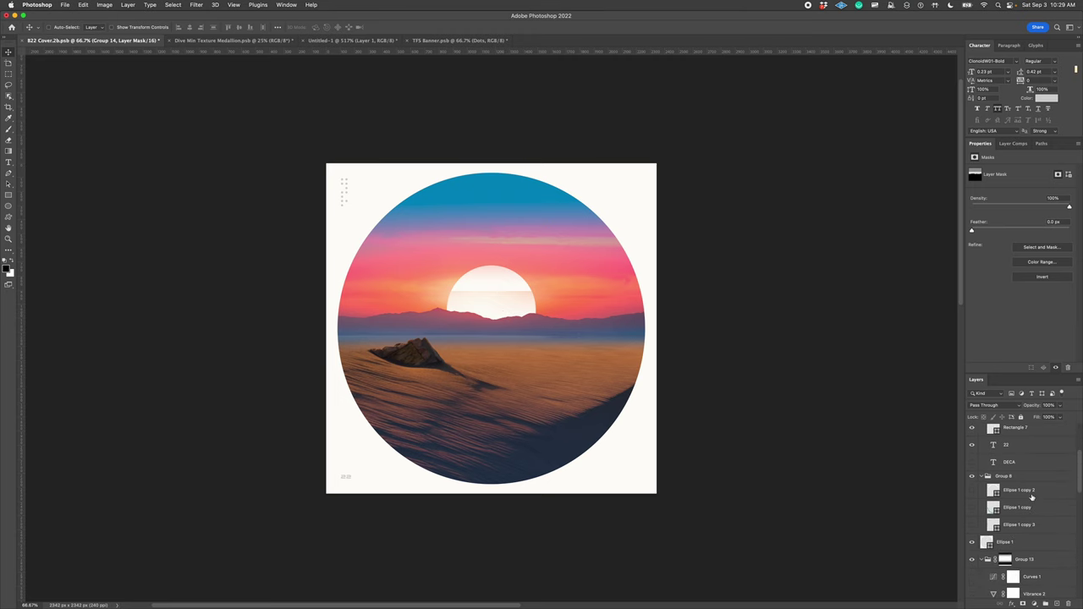
pyautogui.moveTo(1018, 373); pyautogui.dragTo(1020, 251)
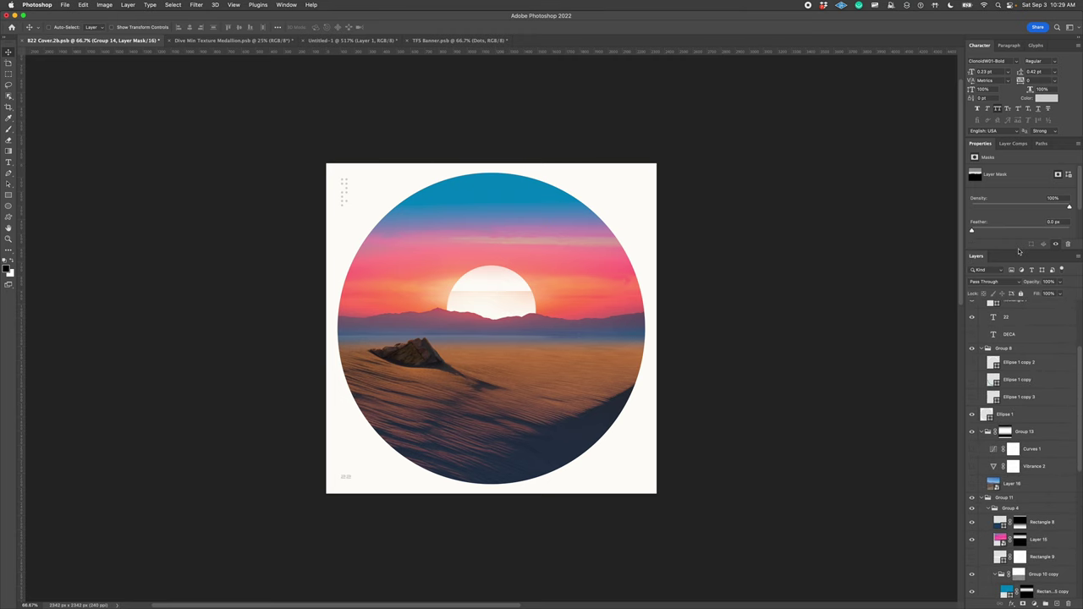
pyautogui.scroll(-1, 1018, 451)
pyautogui.click(1024, 402)
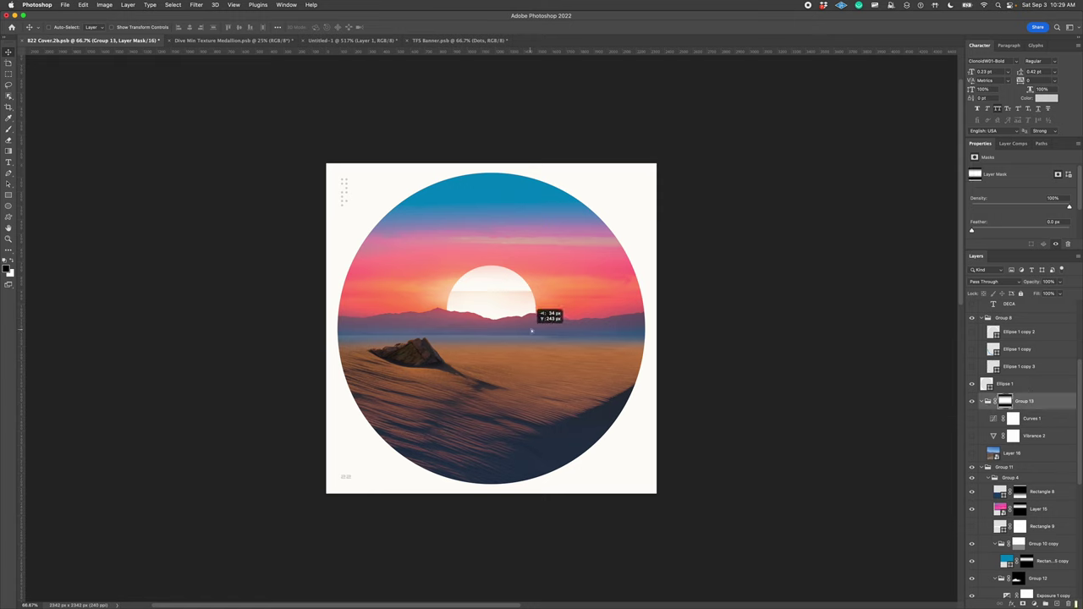
# Step: Select Group 11 and try moving the landscape composition slightly downward on the canvas
pyautogui.scroll(-1, 1026, 462)
pyautogui.click(1029, 460)
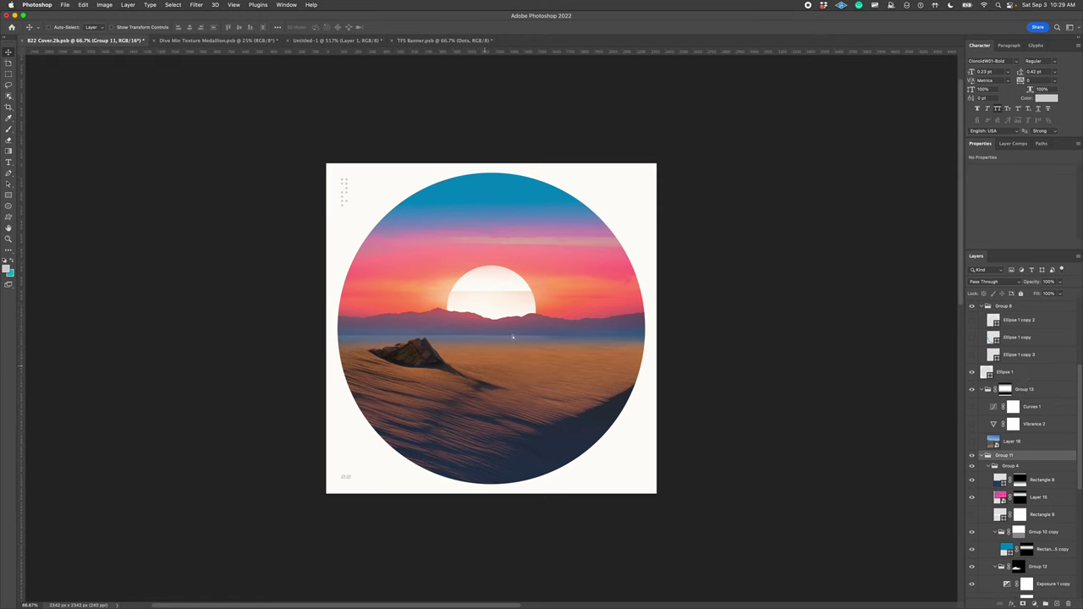
pyautogui.moveTo(512, 337)
pyautogui.mouseDown()
pyautogui.moveTo(538, 339)
pyautogui.moveTo(519, 388)
pyautogui.moveTo(512, 358)
pyautogui.moveTo(504, 385)
pyautogui.moveTo(506, 355)
pyautogui.mouseUp()
pyautogui.scroll(1, 1044, 448)
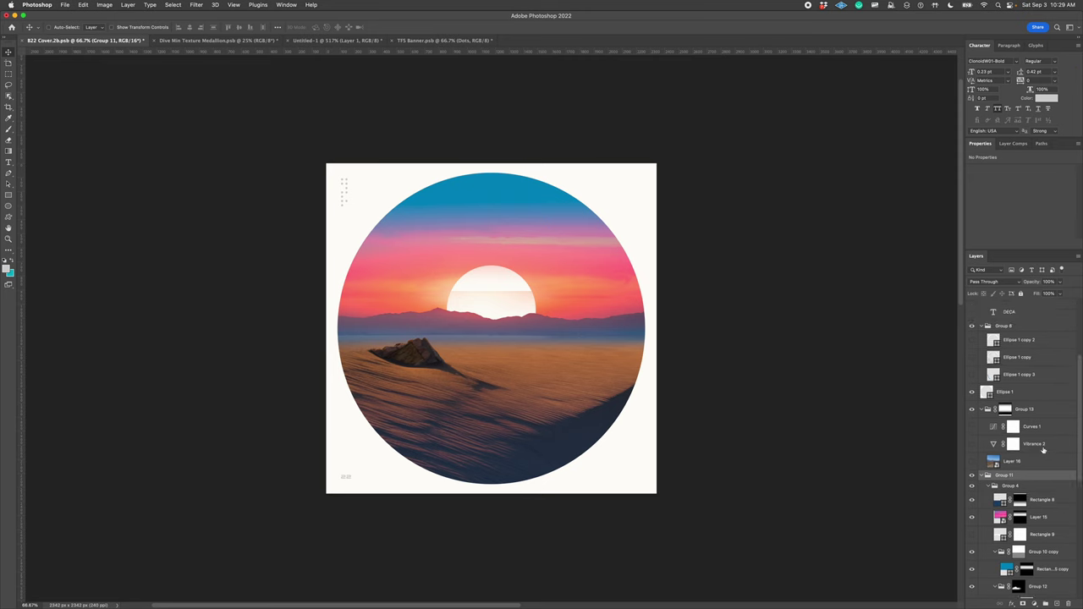
# Step: Collapse Group 13 and move the rock in Group 12 slightly down and to the left on the sand
pyautogui.click(987, 409)
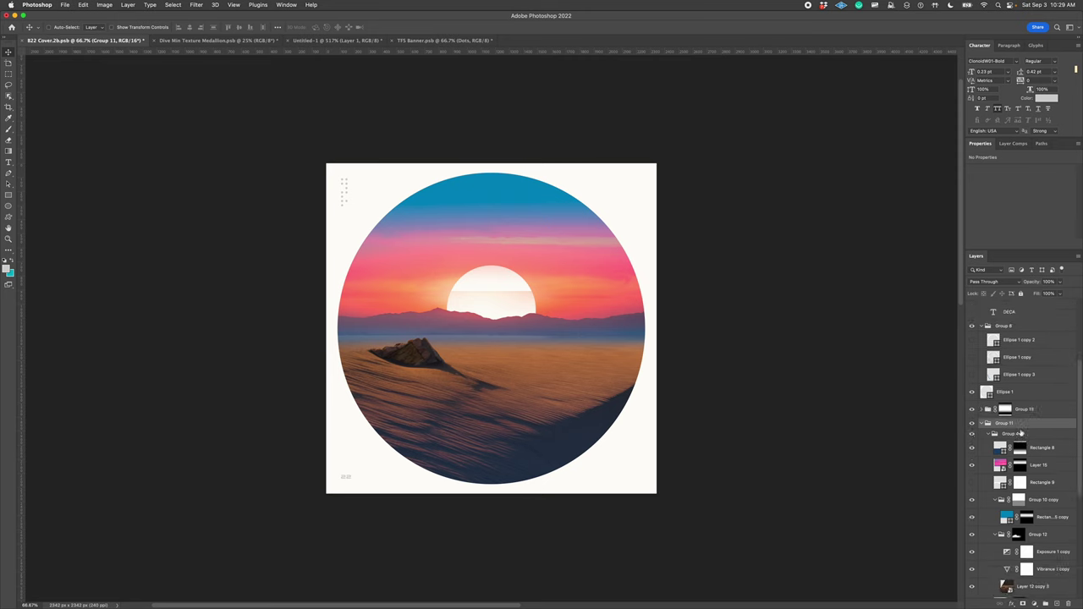
pyautogui.scroll(-2, 1020, 439)
pyautogui.scroll(-5, 1021, 449)
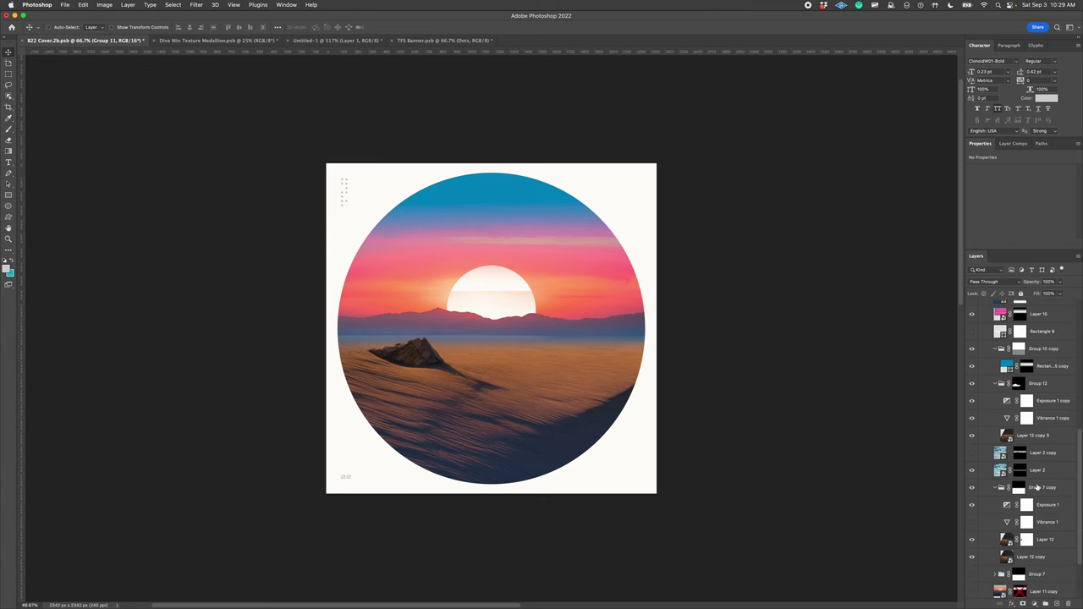
pyautogui.click(1038, 488)
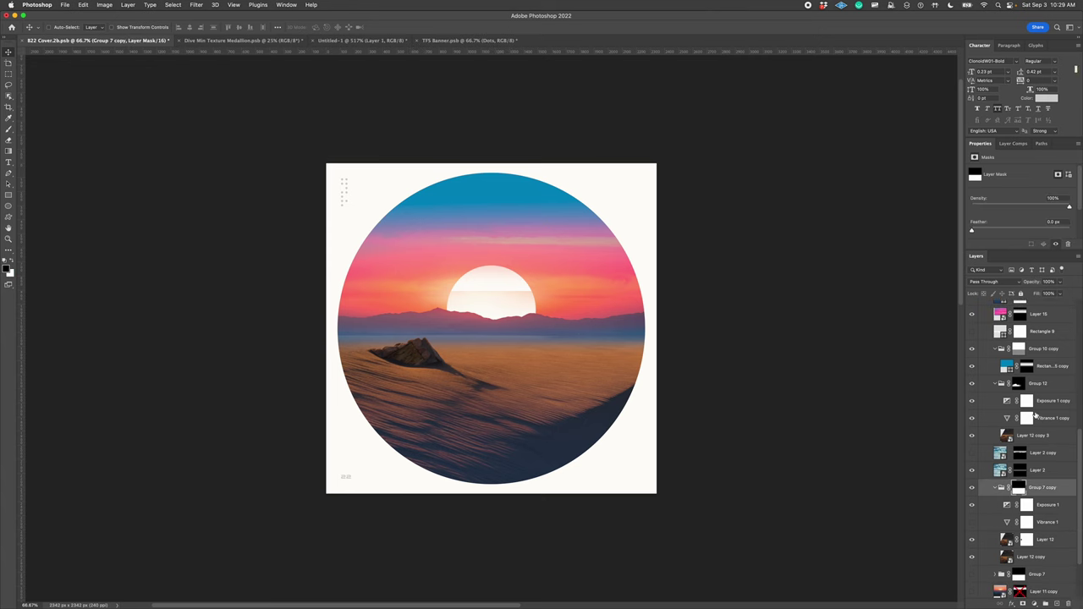
pyautogui.click(1041, 384)
pyautogui.moveTo(533, 374); pyautogui.dragTo(496, 385)
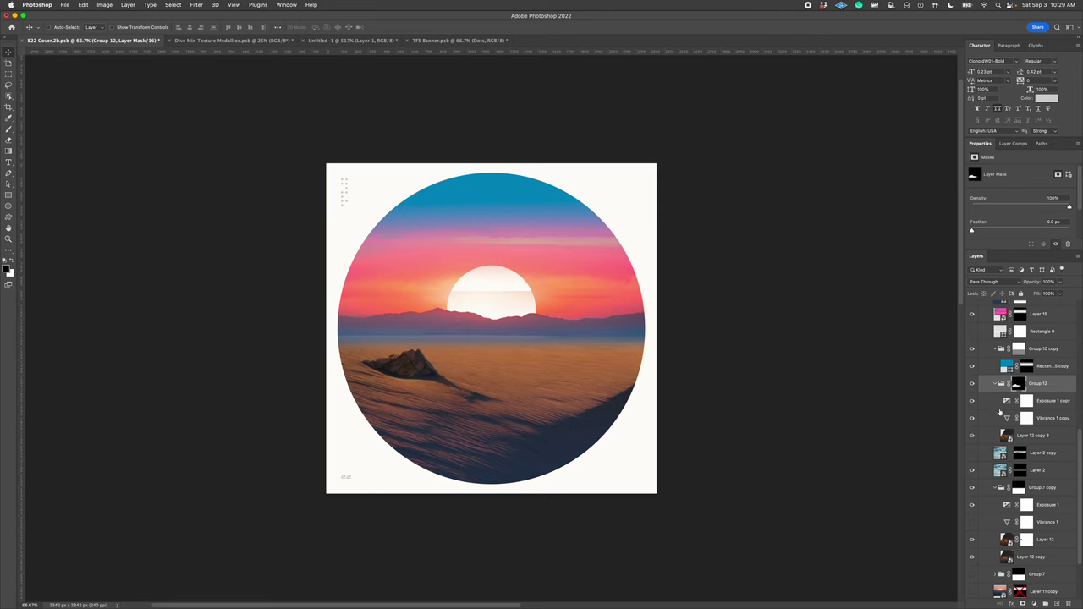
# Step: Open the embedded smart object of Layer 12 copy 3 and view the rock on the dune up close
pyautogui.click(1008, 437)
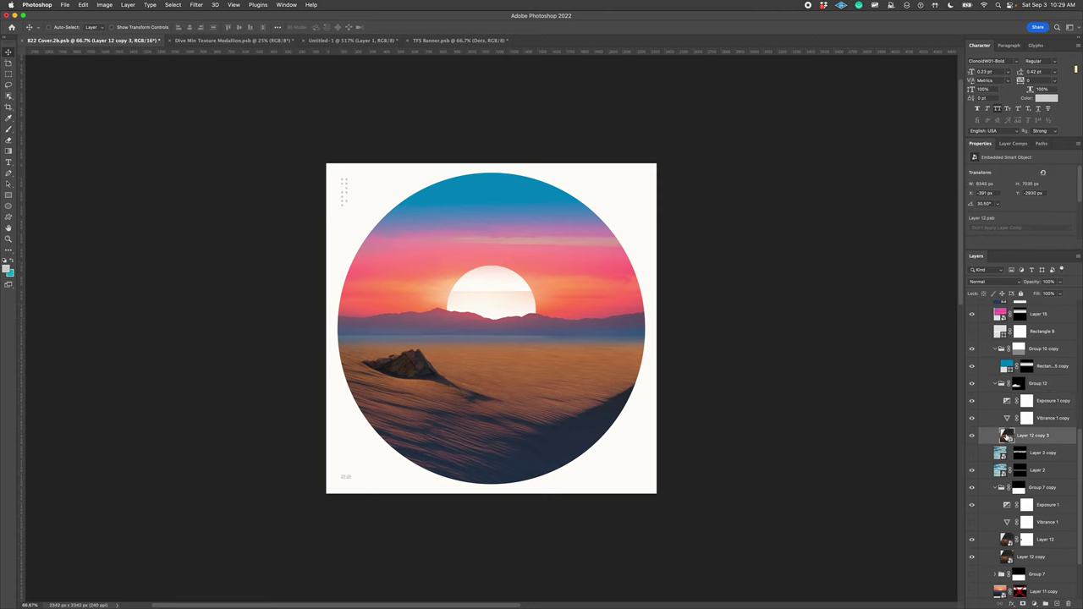
pyautogui.doubleClick(404, 197)
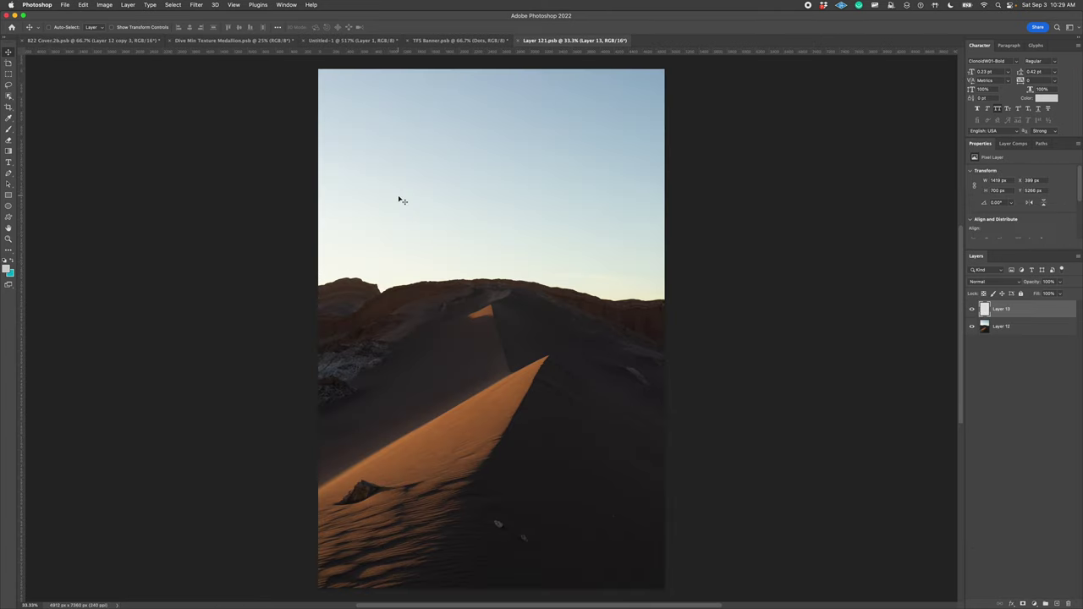
pyautogui.press('super+plus')
pyautogui.press('super+plus')
pyautogui.press('super+plus')
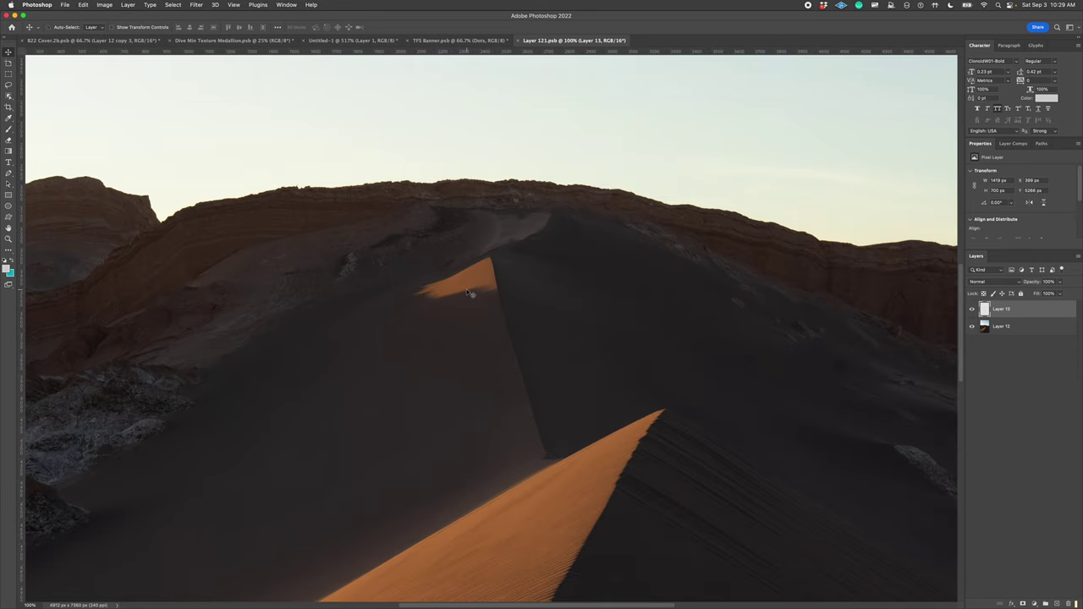
pyautogui.press('space')
pyautogui.moveTo(369, 474); pyautogui.dragTo(634, 226)
pyautogui.scroll(-5, 635, 226)
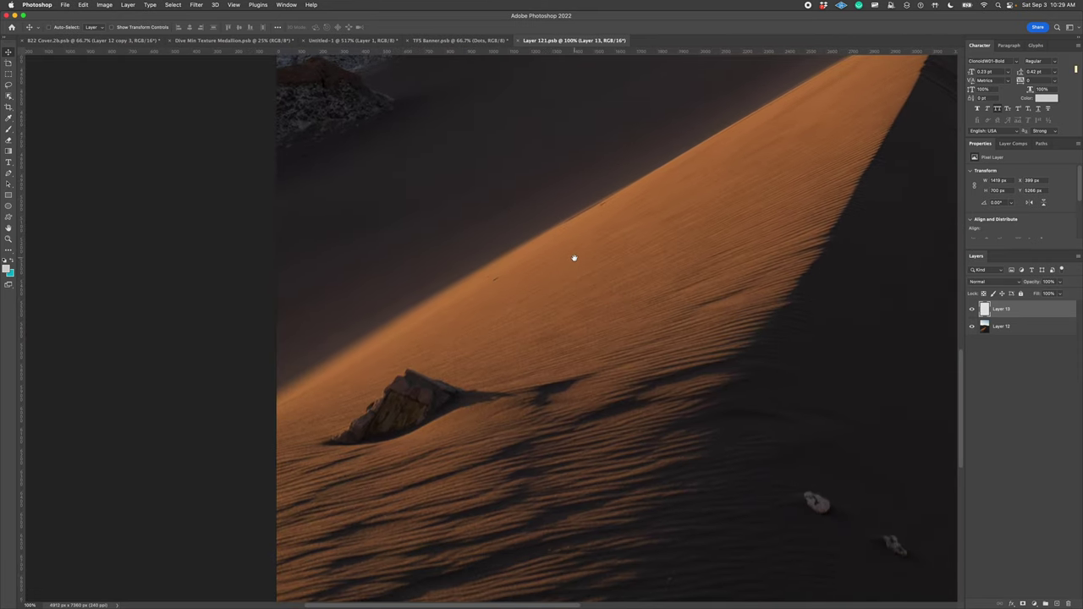
pyautogui.moveTo(536, 402); pyautogui.dragTo(463, 431)
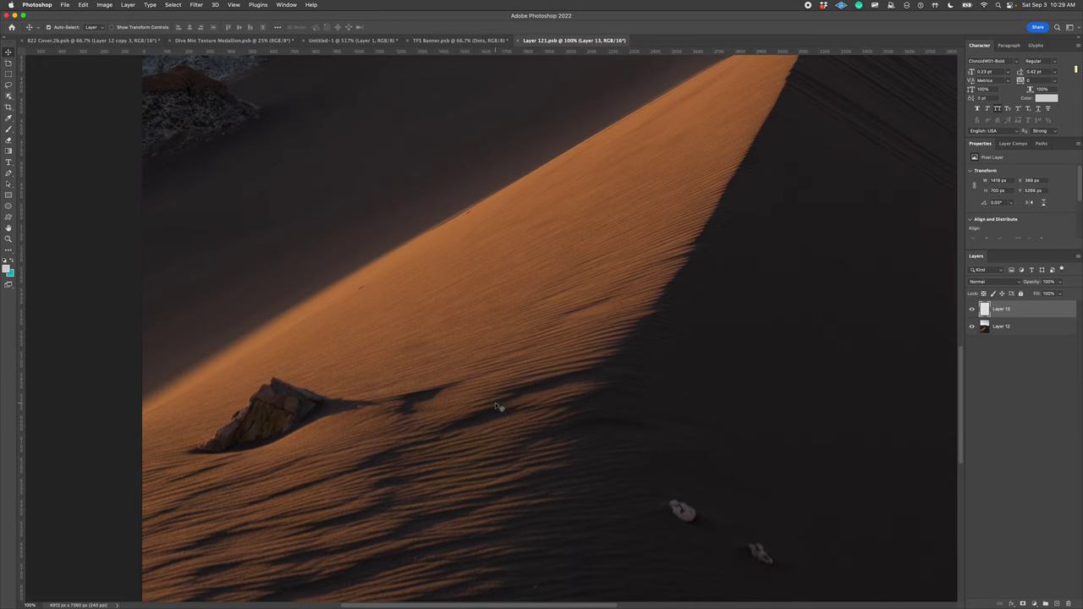
# Step: Examine the rock and its shadow on the rippled sand at up to 300% magnification
pyautogui.press('super+minus')
pyautogui.press('super+minus')
pyautogui.press('super+plus')
pyautogui.press('super+plus')
pyautogui.press('super+plus')
pyautogui.press('space')
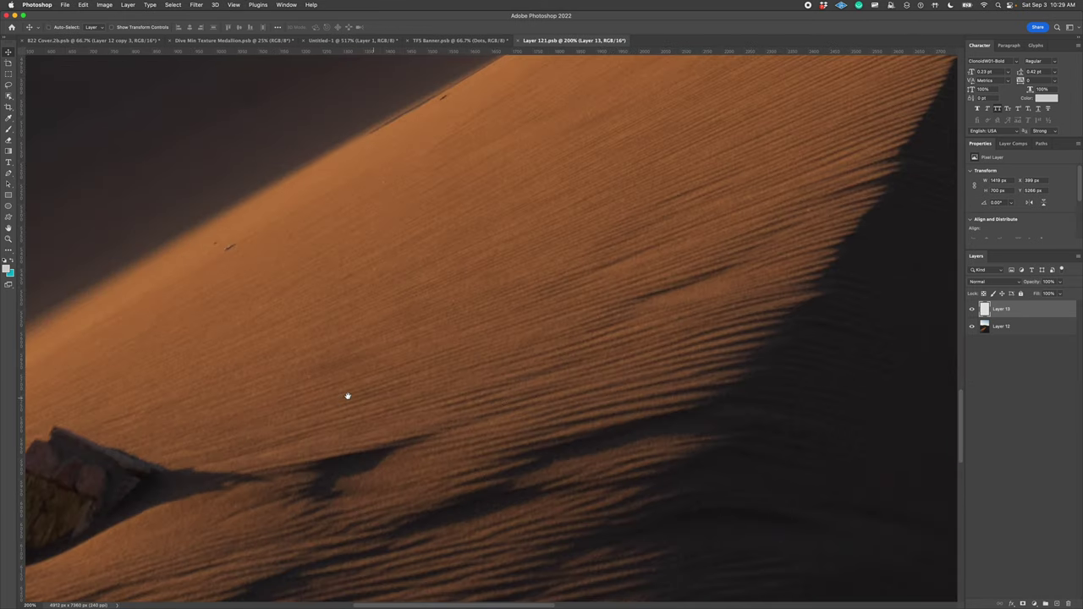
pyautogui.moveTo(348, 396); pyautogui.dragTo(660, 281)
pyautogui.press('super+plus')
pyautogui.press('super+plus')
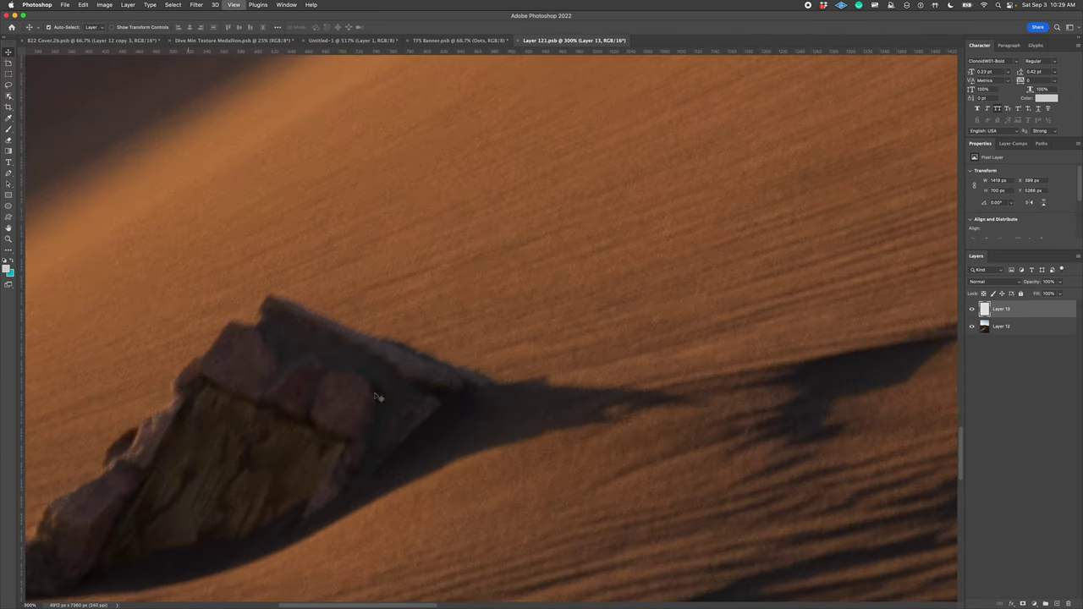
pyautogui.press('super+minus')
pyautogui.press('super+minus')
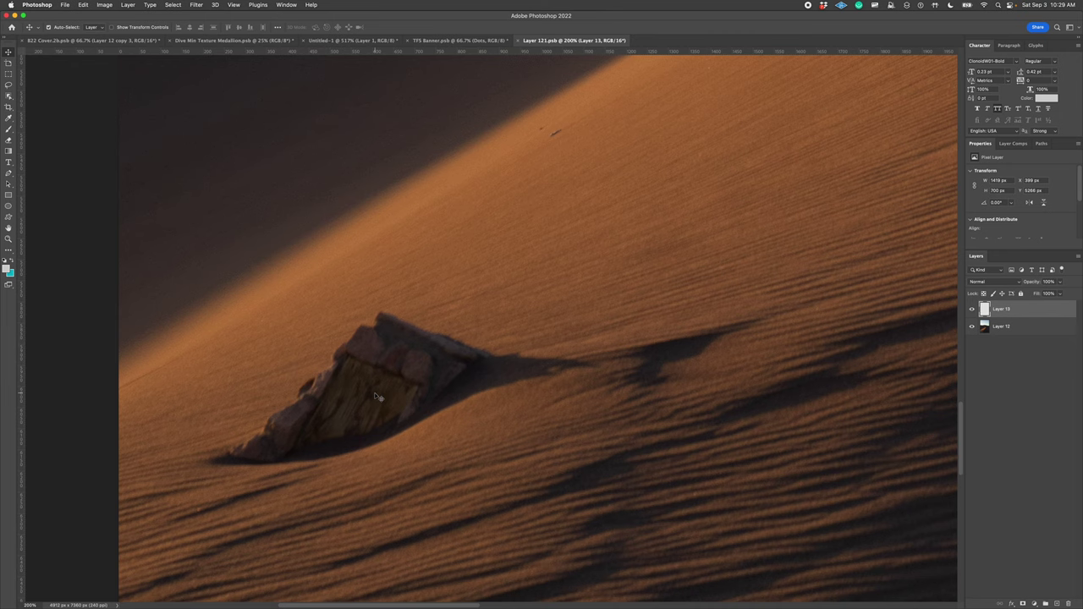
# Step: View the dune photo as a whole to see the rock's original surroundings, and close the smart object
pyautogui.press('super+minus')
pyautogui.press('super+minus')
pyautogui.press('super+minus')
pyautogui.press('super+minus')
pyautogui.press('super+plus')
pyautogui.press('super+plus')
pyautogui.press('super+minus')
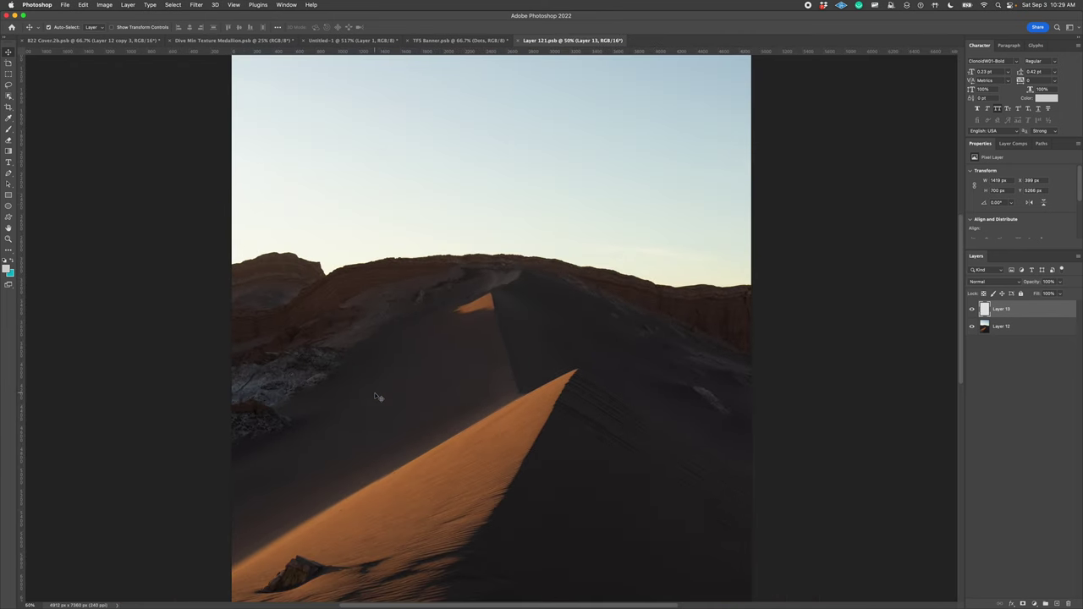
pyautogui.press('super+minus')
pyautogui.press('super+equal')
pyautogui.press('super+equal')
pyautogui.press('super+minus')
pyautogui.moveTo(446, 396); pyautogui.dragTo(512, 245)
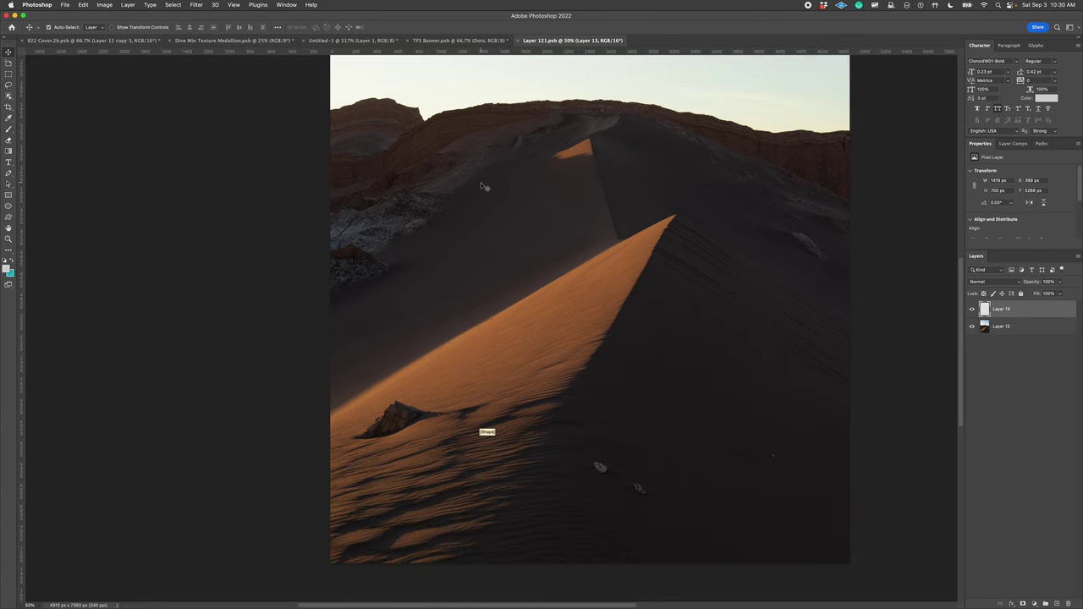
pyautogui.press('super+w')
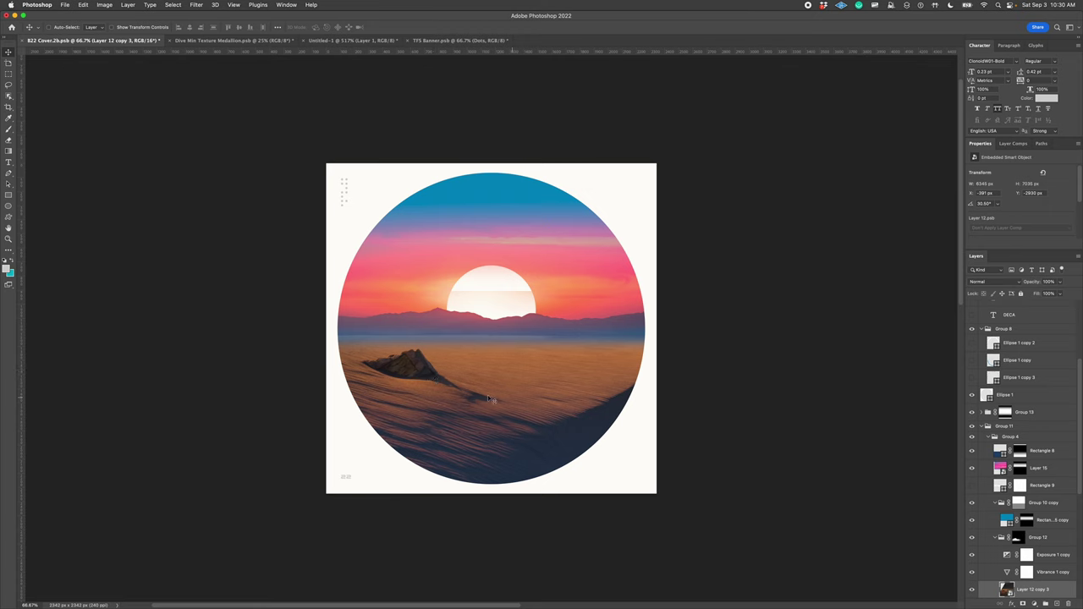
# Step: Try moving the Layer 12 copy 3 image inside its mask and then all of Group 12, and undo the moves
pyautogui.moveTo(488, 384); pyautogui.dragTo(385, 446)
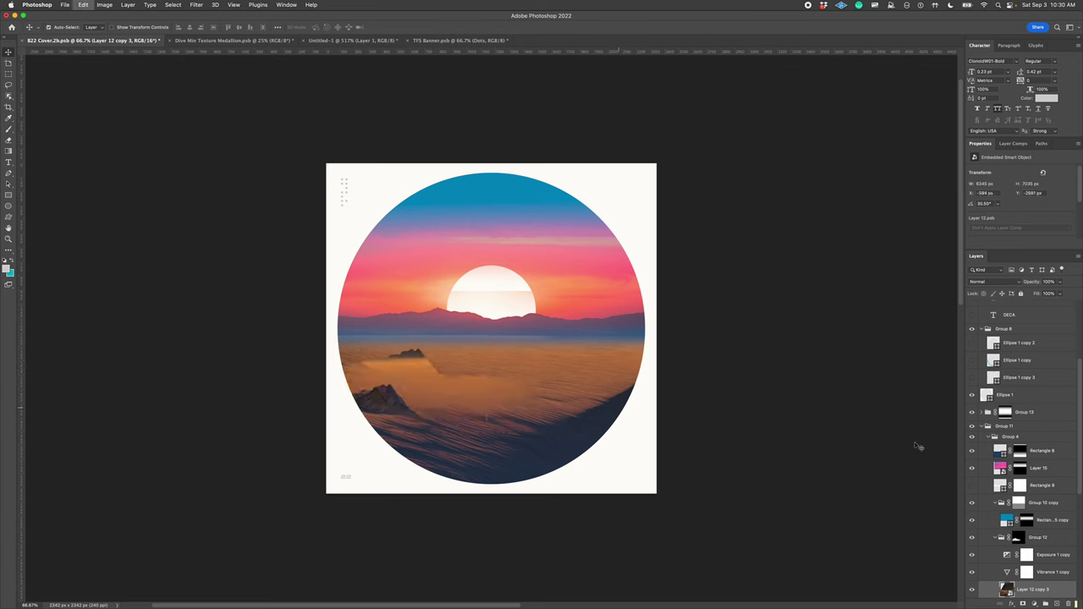
pyautogui.click(1020, 538)
pyautogui.moveTo(566, 427); pyautogui.dragTo(599, 404)
pyautogui.press('super+z')
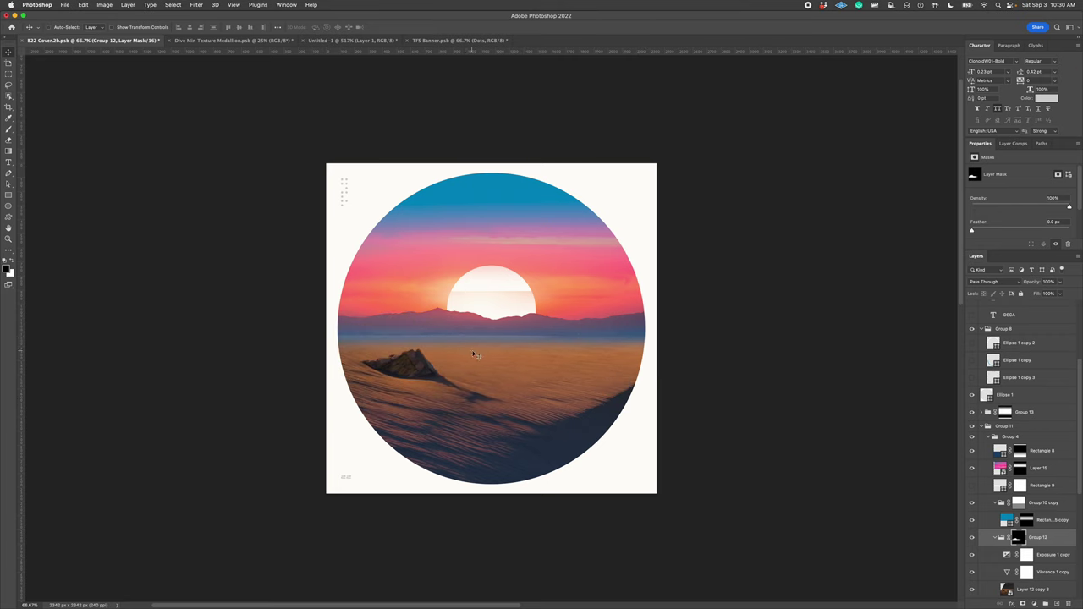
# Step: Select Layer 2 at the horizon beneath the mountains and open its smart object for a closer view
pyautogui.press('super+space')
pyautogui.moveTo(524, 307); pyautogui.dragTo(609, 354)
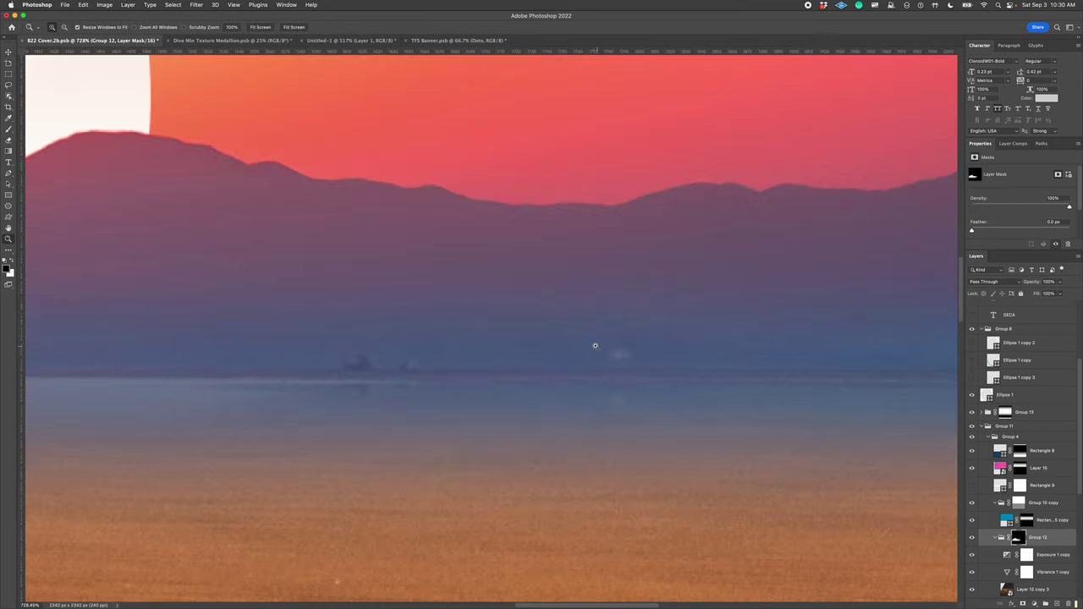
pyautogui.keyDown('super'); pyautogui.click(413, 380); pyautogui.keyUp('super')
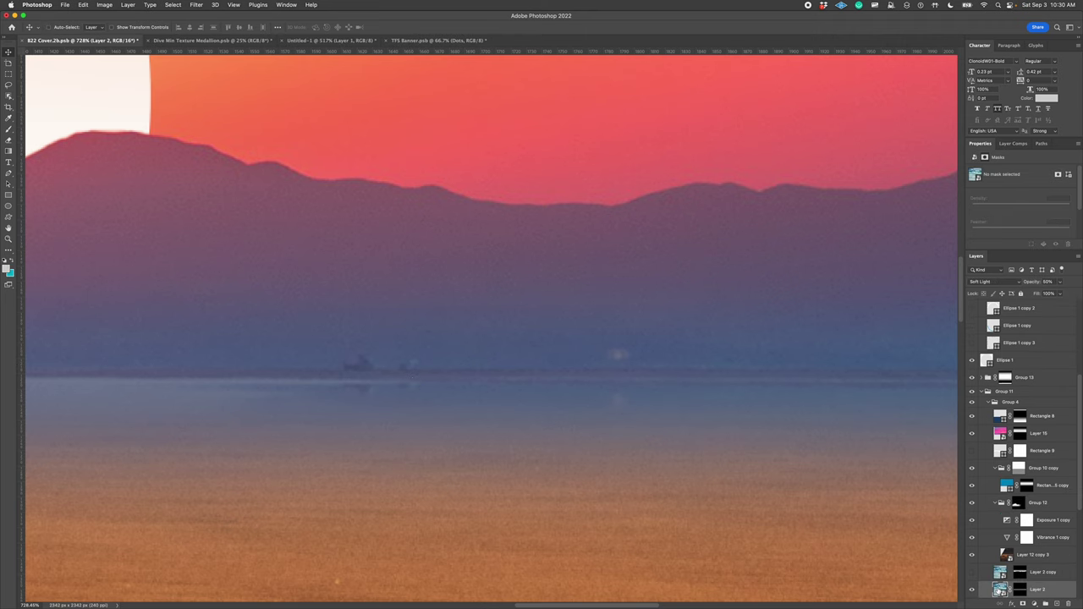
pyautogui.doubleClick(1000, 590)
pyautogui.press('super+=')
pyautogui.press('super+=')
pyautogui.press('super+=')
pyautogui.press('super+=')
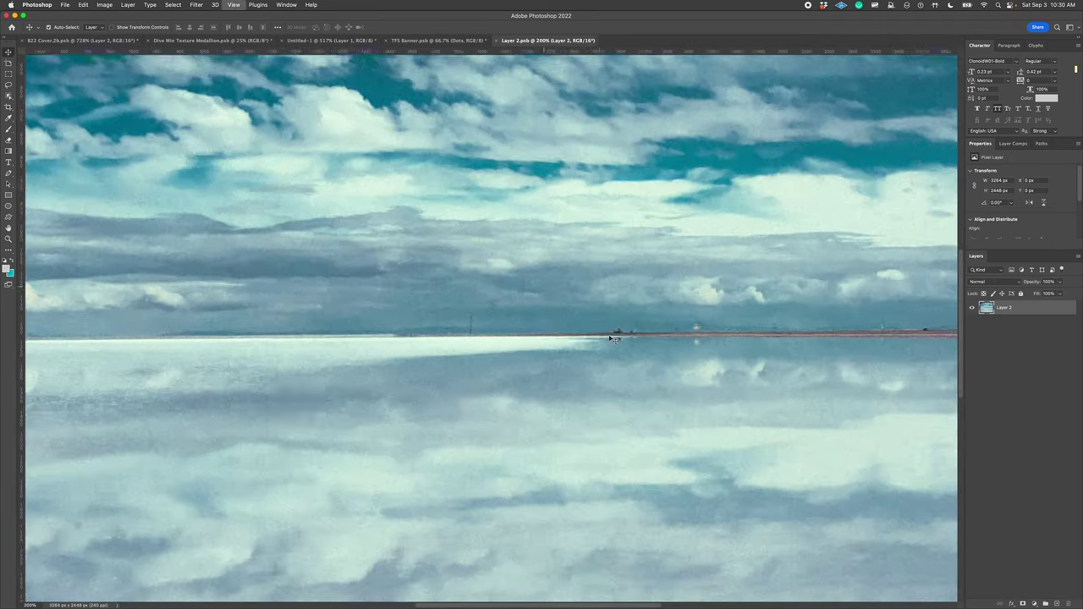
# Step: Examine the small structures and shoreline along the horizon of the cloud reflection photo
pyautogui.press('space')
pyautogui.moveTo(696, 340); pyautogui.dragTo(397, 333)
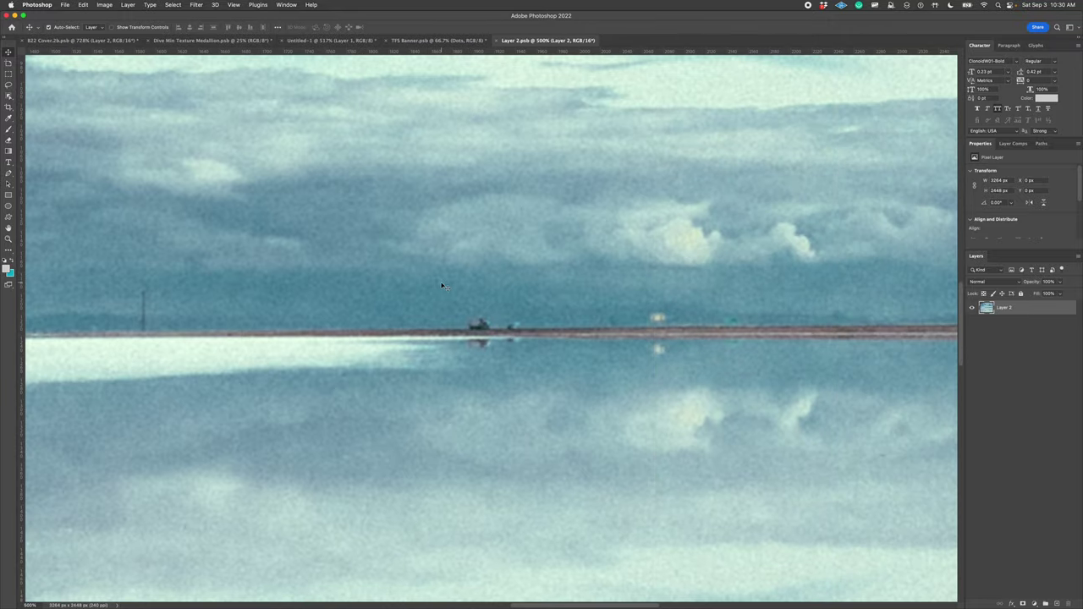
pyautogui.press('super+-')
pyautogui.press('super+-')
pyautogui.press('super+-')
pyautogui.press('super+-')
pyautogui.press('super+-')
pyautogui.press('super+=')
pyautogui.press('super+=')
pyautogui.press('super+=')
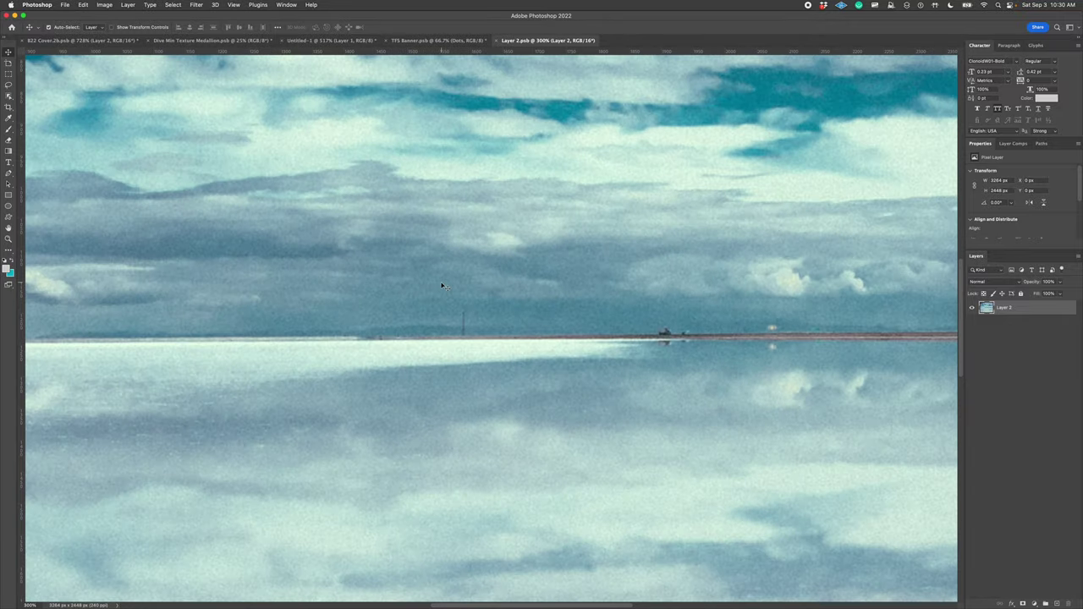
pyautogui.press('space')
pyautogui.moveTo(659, 341); pyautogui.dragTo(214, 357)
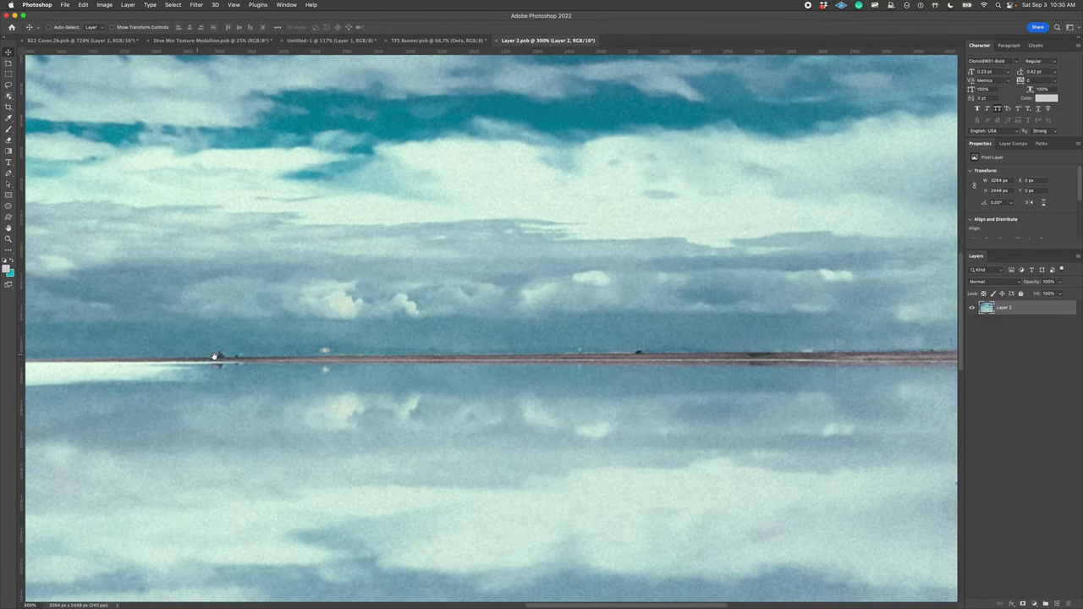
# Step: Compare the close-up horizon details with the whole cloud reflection photo in Layer 2
pyautogui.press('super+-')
pyautogui.press('super+-')
pyautogui.press('super+-')
pyautogui.press('super+-')
pyautogui.press('super+-')
pyautogui.press('super+-')
pyautogui.press('super+=')
pyautogui.press('super+=')
pyautogui.press('super+=')
pyautogui.press('super+=')
pyautogui.press('super+=')
pyautogui.press('super+=')
pyautogui.press('super+=')
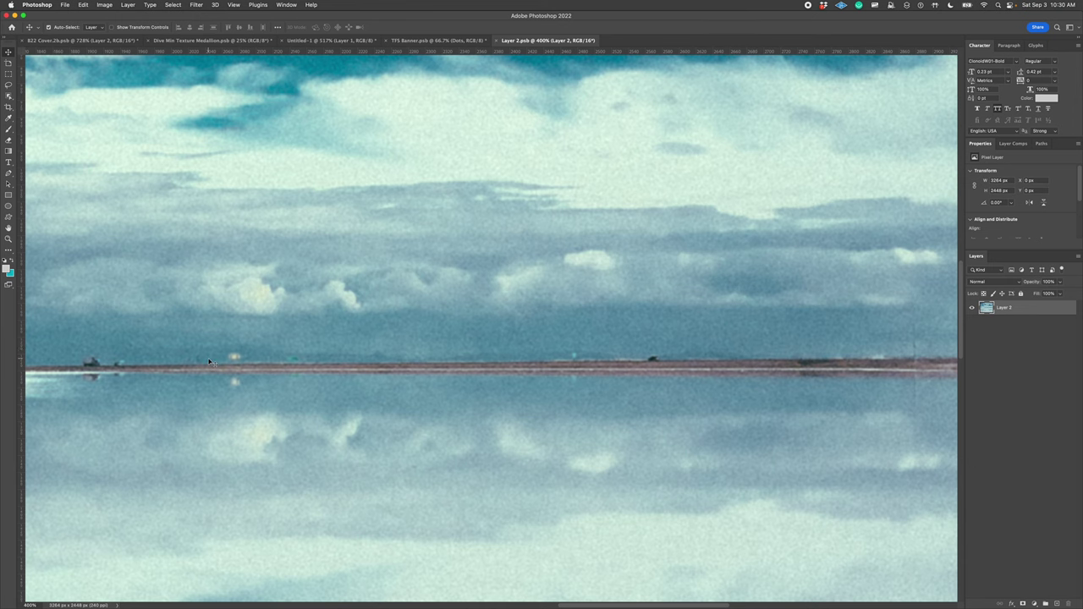
pyautogui.press('super+minus')
pyautogui.press('super+minus')
pyautogui.press('super+minus')
pyautogui.press('super+minus')
pyautogui.press('super+minus')
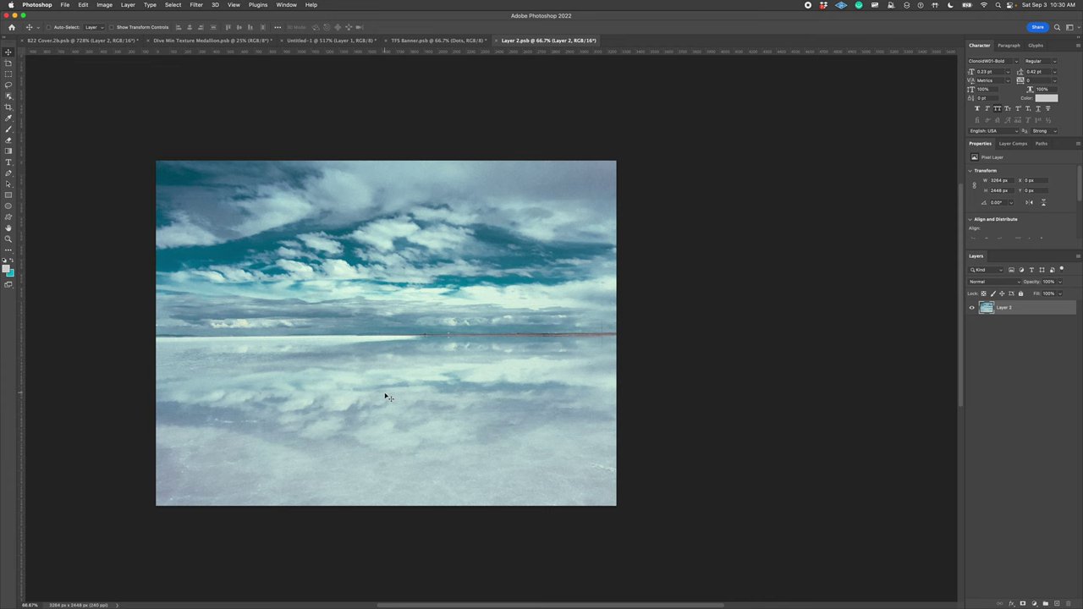
# Step: Rotate the cloud reflection photo in Layer 2 by 180° and close its smart object to return to the cover
pyautogui.press('super+t')
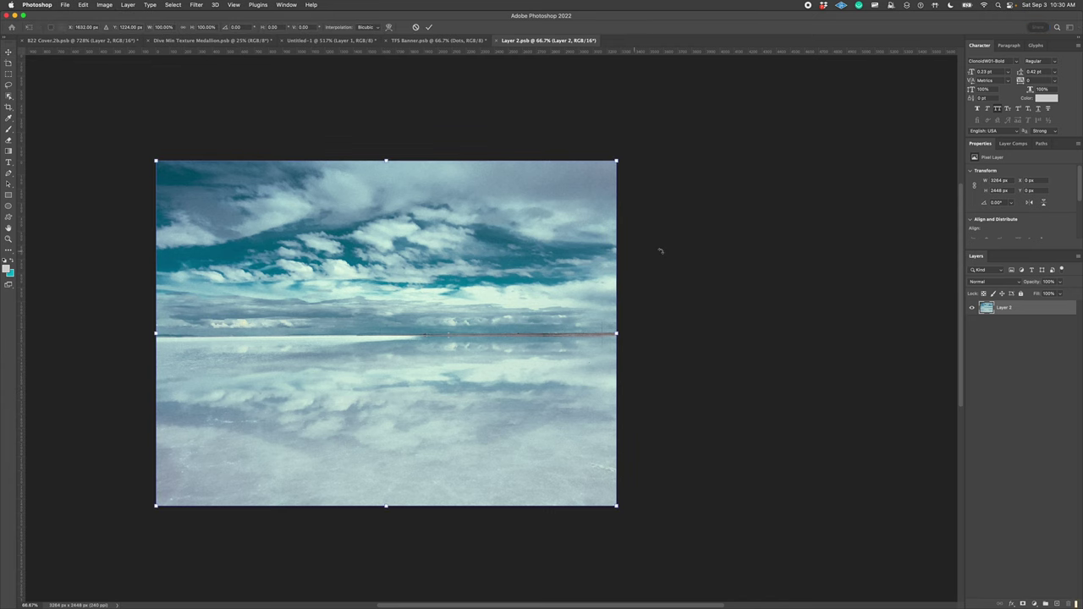
pyautogui.moveTo(660, 249); pyautogui.dragTo(264, 354)
pyautogui.press('Return')
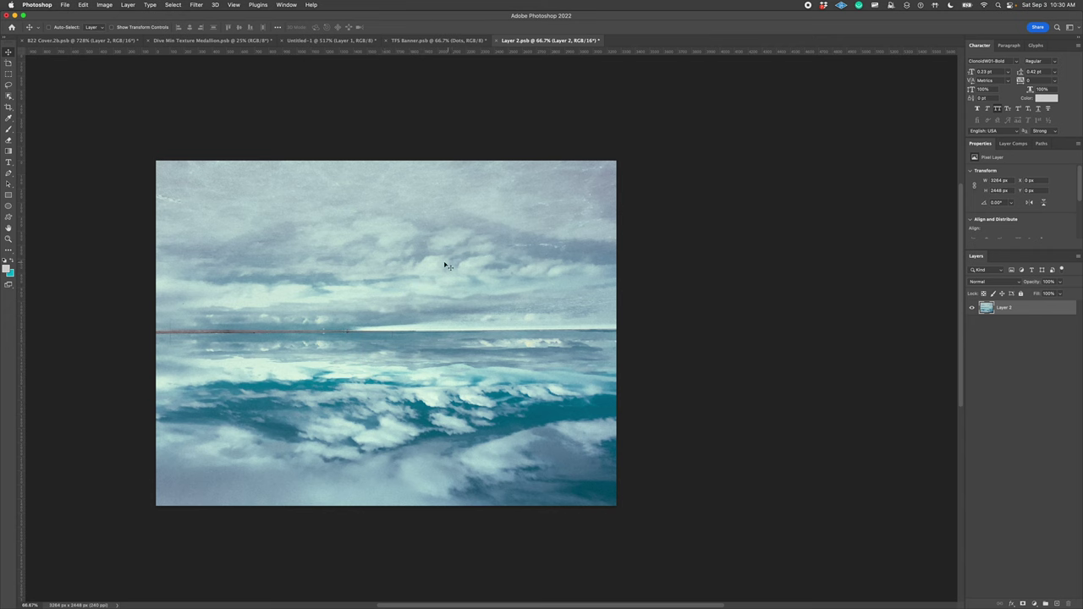
pyautogui.press('super+w')
pyautogui.press('Return')
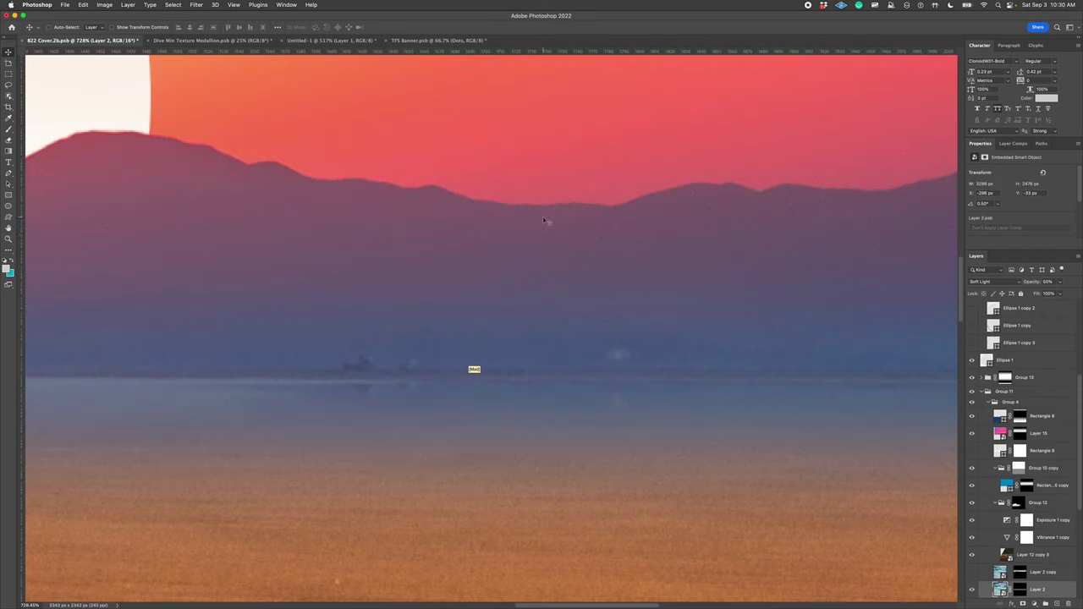
# Step: Compare the blended horizon beneath the mountains with the whole cover artwork
pyautogui.press('super+minus')
pyautogui.press('super+minus')
pyautogui.press('super+minus')
pyautogui.press('super+minus')
pyautogui.press('super+minus')
pyautogui.press('super+minus')
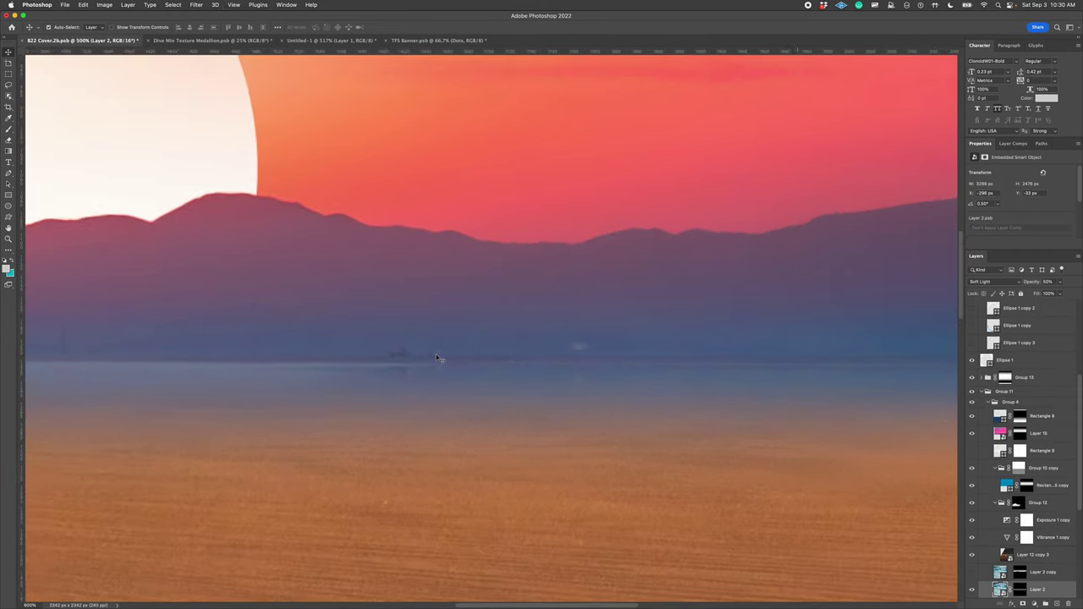
pyautogui.press('super+minus')
pyautogui.press('super+minus')
pyautogui.press('super+minus')
pyautogui.press('super+plus')
pyautogui.press('super+plus')
pyautogui.press('super+plus')
pyautogui.press('super+minus')
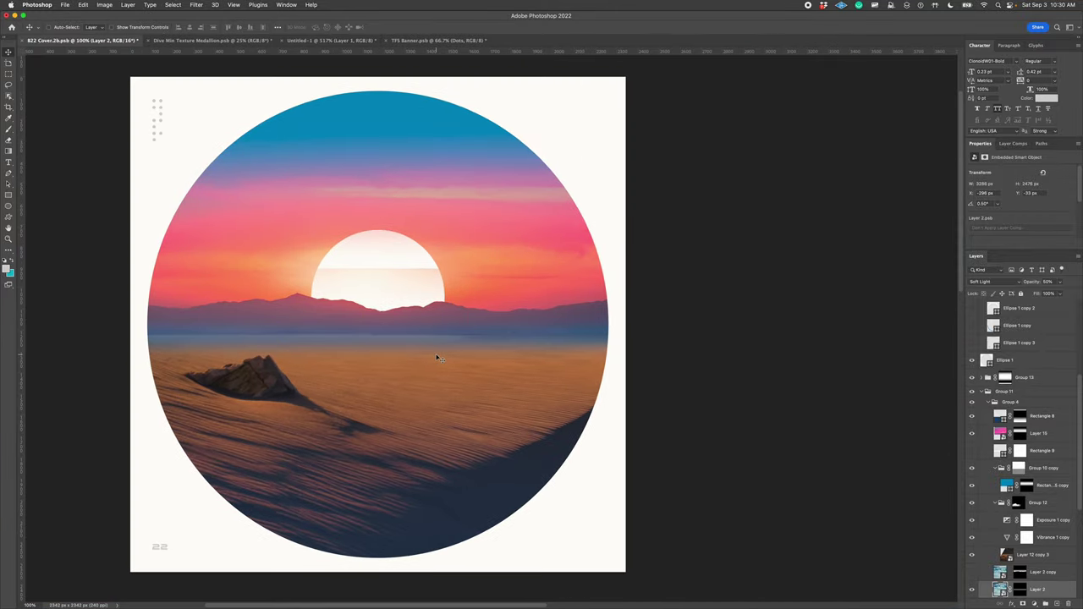
pyautogui.moveTo(438, 331); pyautogui.dragTo(503, 338)
# Step: Open the Layer 15 smart object, try moving the pink cloud photo, and close it with the move undone
pyautogui.click(1041, 485)
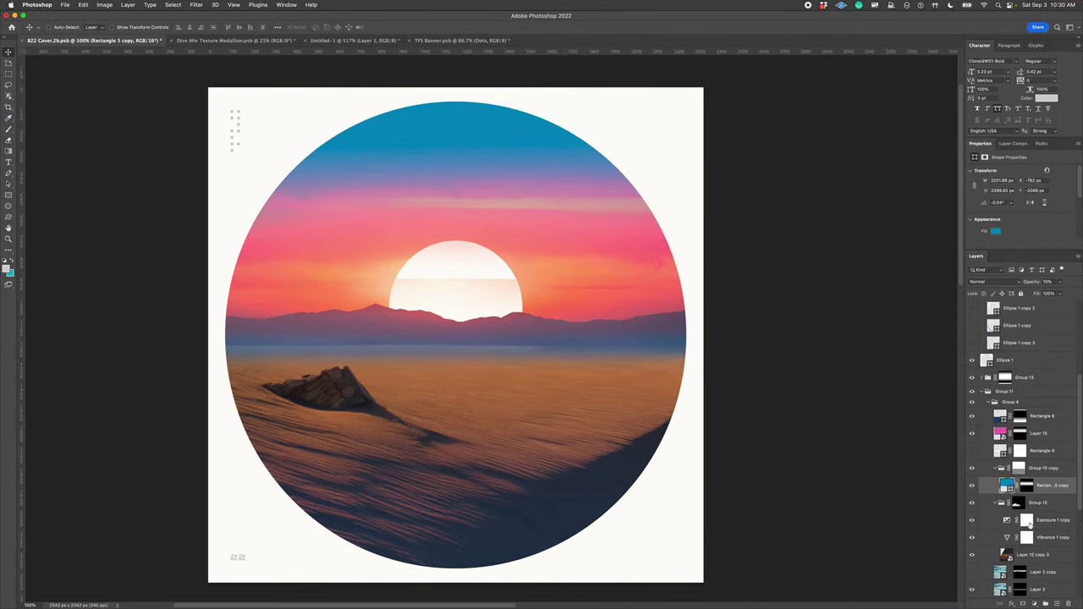
pyautogui.scroll(-1, 1040, 481)
pyautogui.doubleClick(1001, 404)
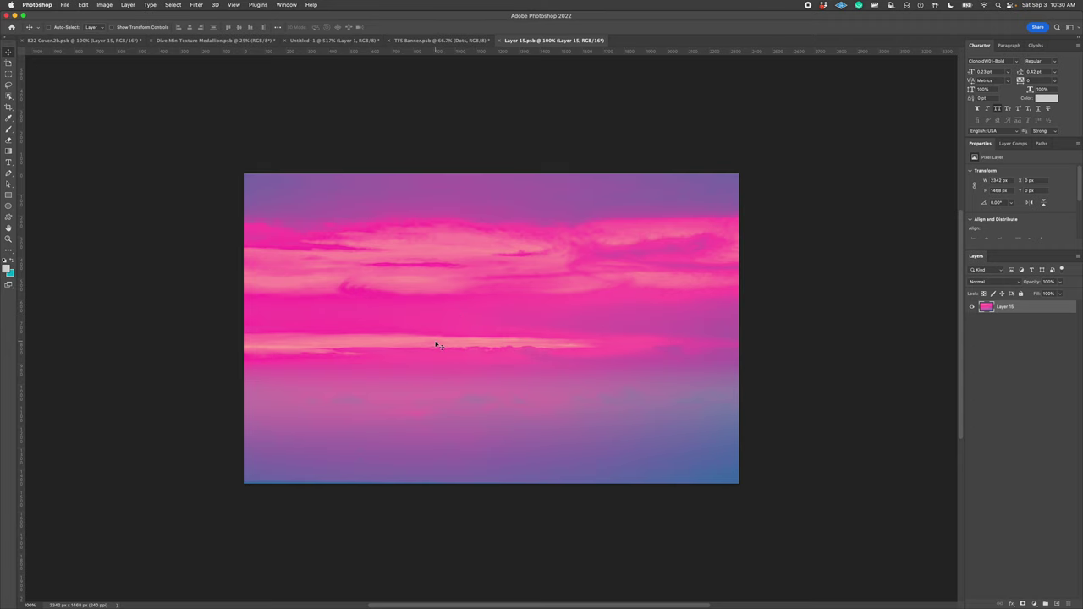
pyautogui.moveTo(572, 427); pyautogui.dragTo(582, 303)
pyautogui.press('super+z')
pyautogui.press('super+w')
# Step: Open the Layer 11 smart object to view the full sunset mountain photo, and return to the cover artwork
pyautogui.scroll(-8, 1028, 508)
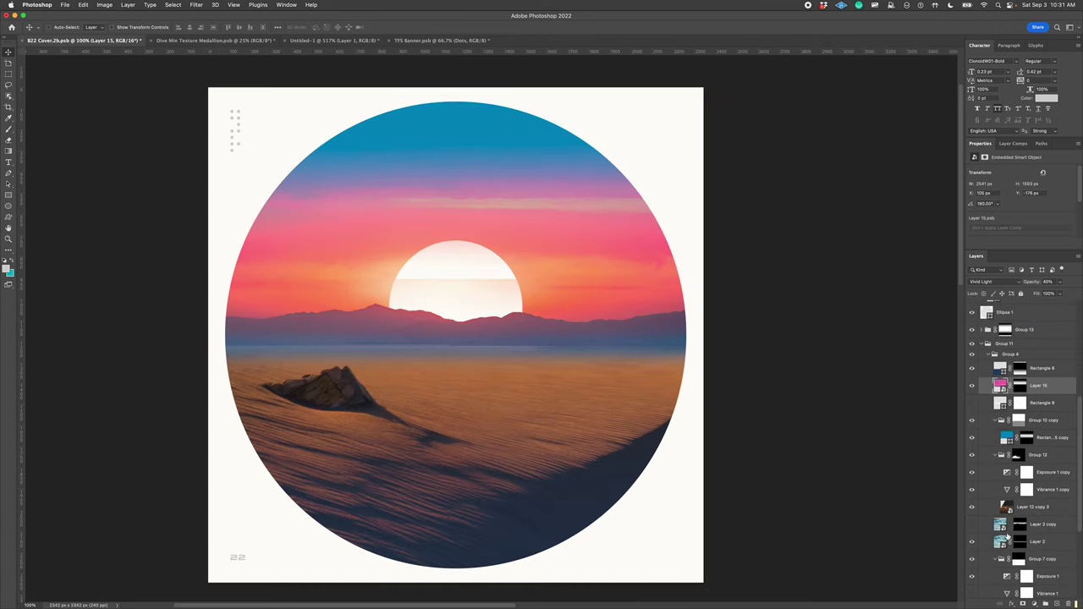
pyautogui.scroll(-4, 1038, 527)
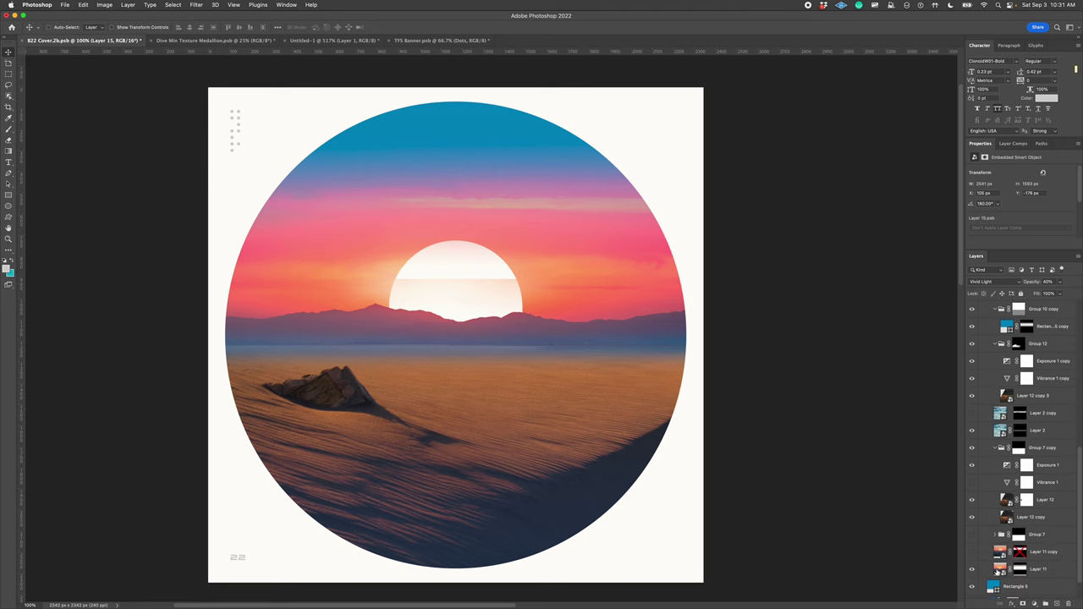
pyautogui.doubleClick(1000, 570)
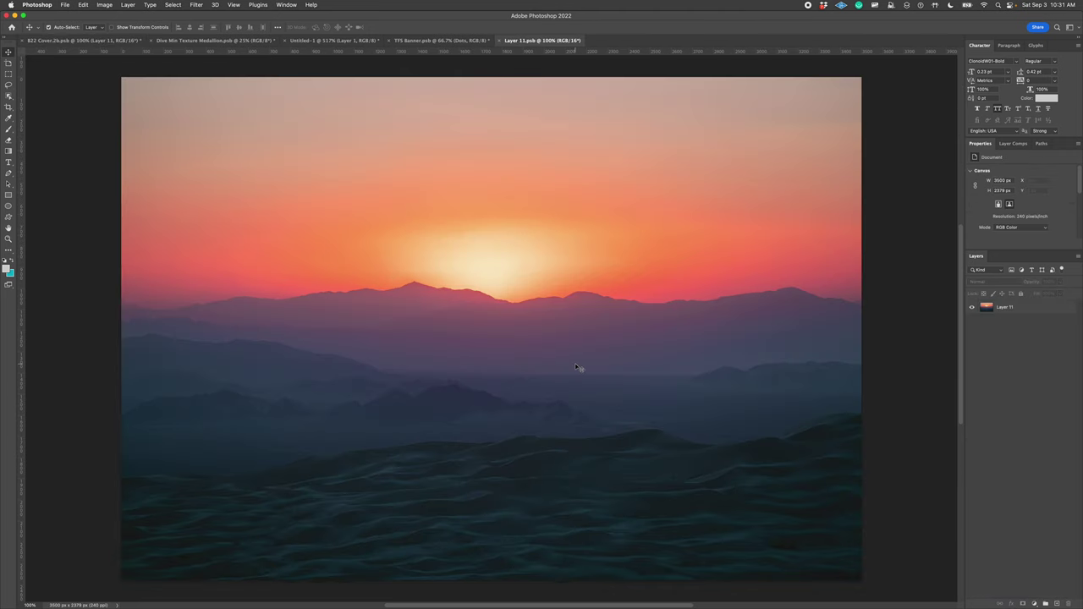
pyautogui.press('super+minus')
pyautogui.press('super+plus')
pyautogui.press('super+w')
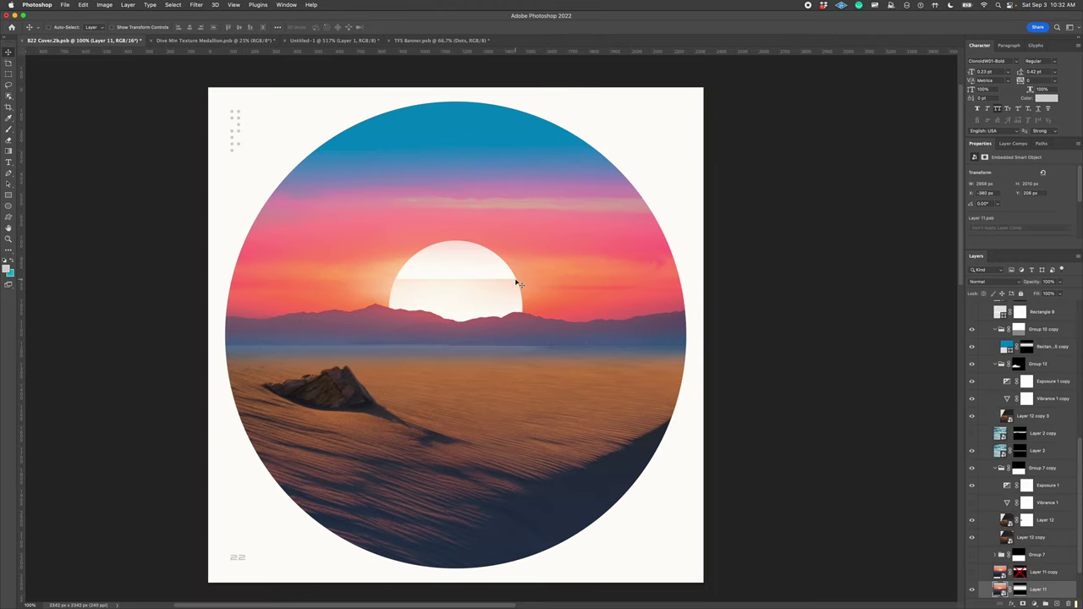
pyautogui.press('super+minus')
pyautogui.press('super+minus')
pyautogui.press('super+1')
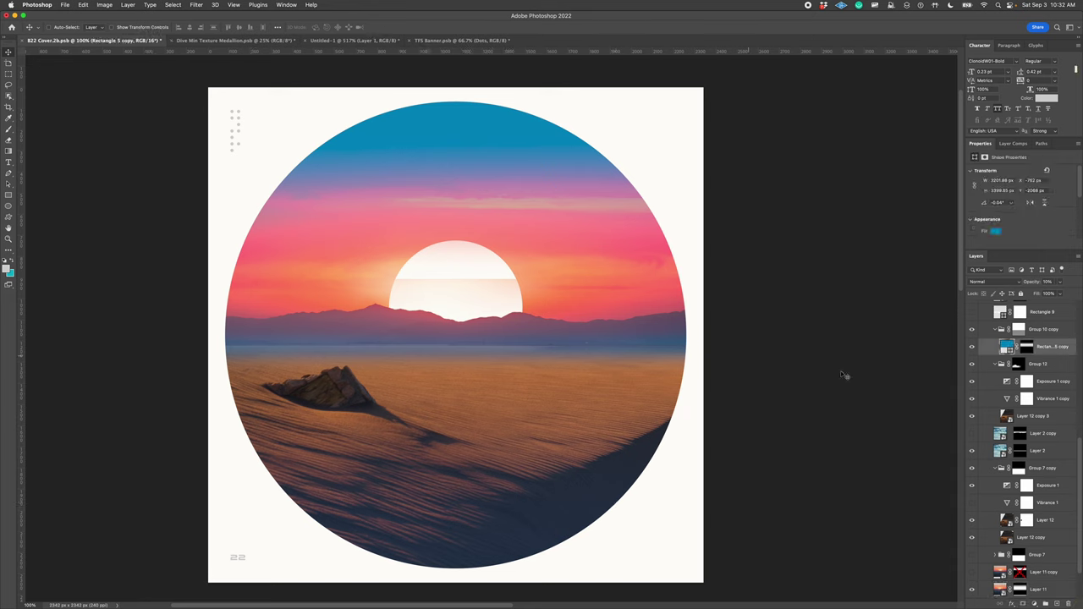
# Step: Examine the blue Rectangle 5 copy layer and the layer mask on Group 10 copy
pyautogui.click(1041, 346)
pyautogui.scroll(-2, 1056, 404)
pyautogui.scroll(2, 1057, 405)
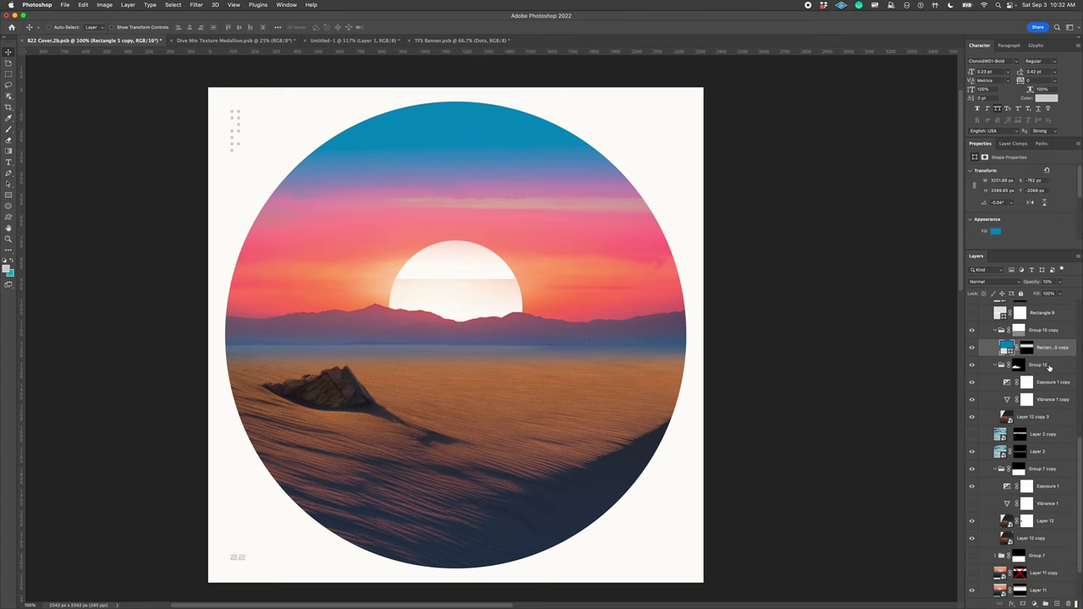
pyautogui.click(1052, 365)
pyautogui.click(1049, 335)
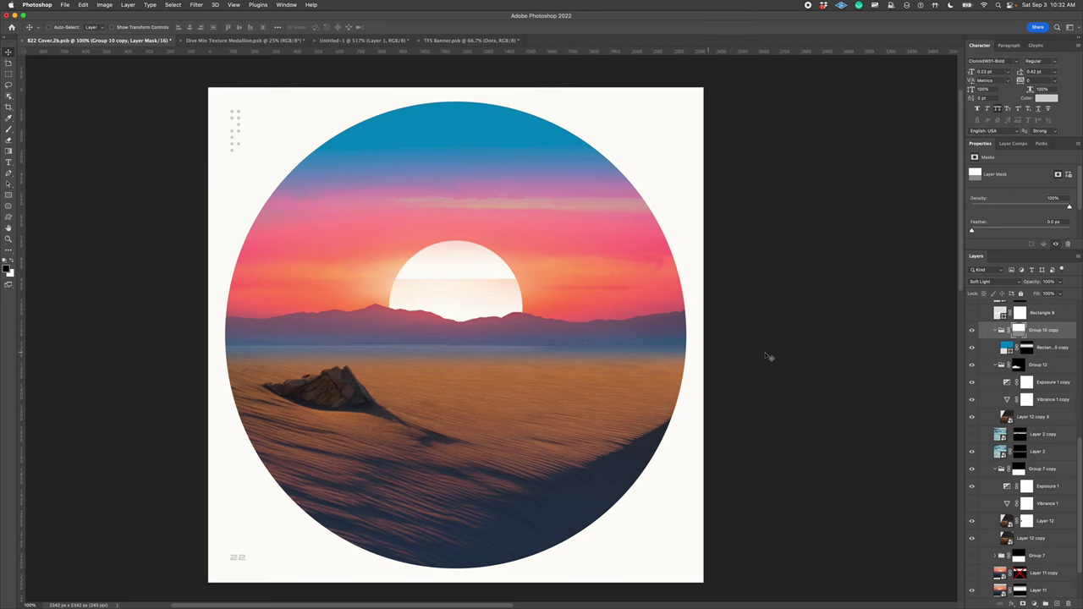
# Step: Try moving Layer 2 down from the horizon beneath the mountains, and undo the moves
pyautogui.scroll(-3, 1052, 374)
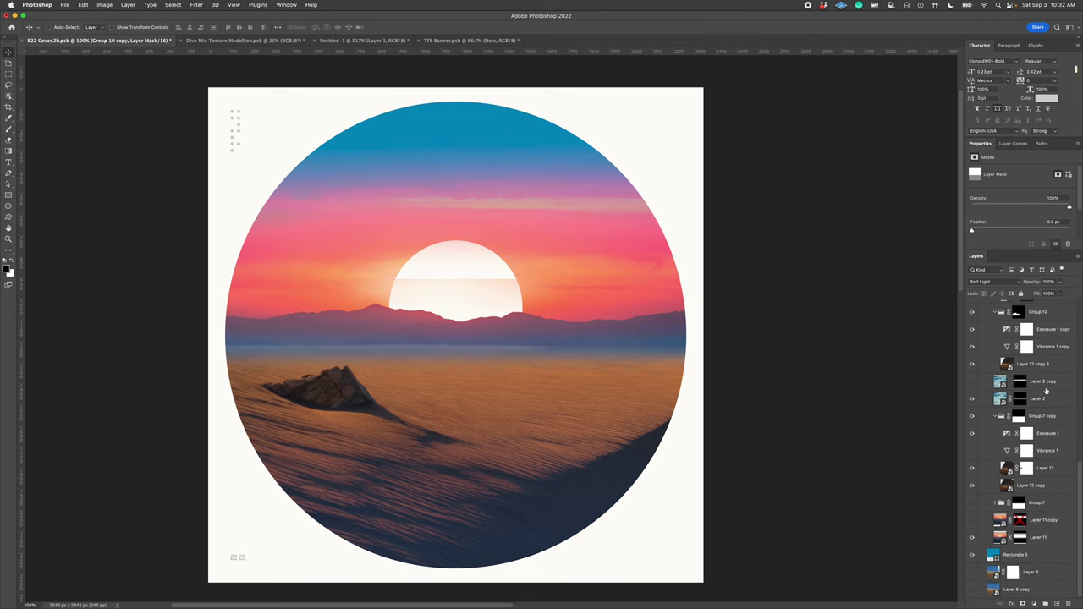
pyautogui.click(1050, 399)
pyautogui.moveTo(555, 355); pyautogui.dragTo(560, 377)
pyautogui.press('super+z')
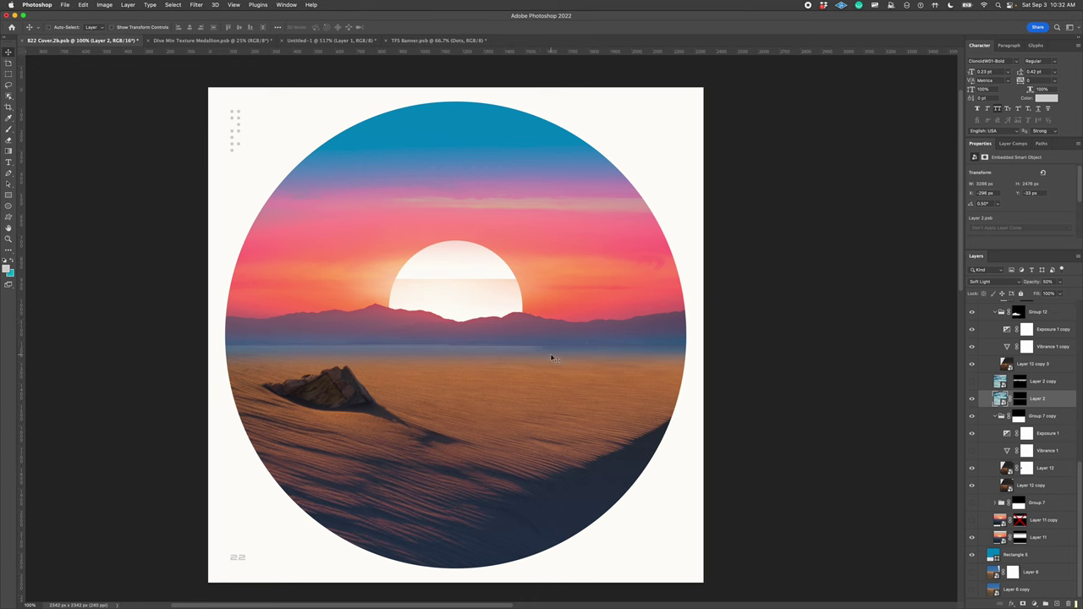
pyautogui.moveTo(506, 338); pyautogui.dragTo(514, 383)
pyautogui.press('super+z')
pyautogui.press('super+z')
# Step: Add the mountain photo Layer 11 and the sun's Group 14 to the Layer 2 selection, checking the visibility of Group 10 copy and Group 13
pyautogui.keyDown('super'); pyautogui.click(1045, 543); pyautogui.keyUp('super')
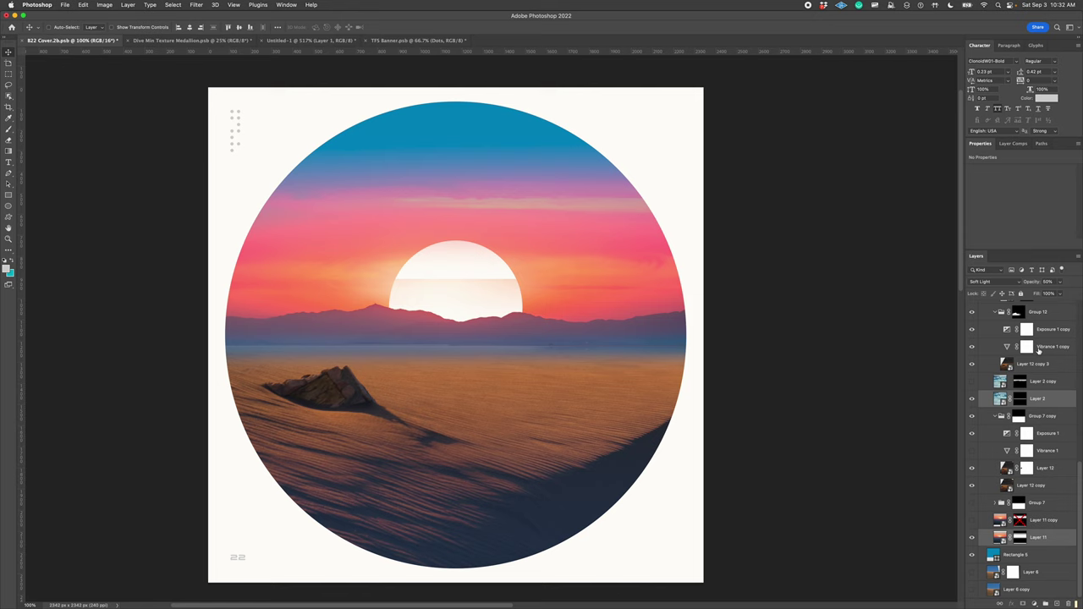
pyautogui.scroll(1, 1049, 349)
pyautogui.moveTo(462, 323)
pyautogui.mouseDown()
pyautogui.moveTo(475, 308)
pyautogui.moveTo(484, 325)
pyautogui.moveTo(451, 344)
pyautogui.moveTo(478, 334)
pyautogui.moveTo(453, 340)
pyautogui.moveTo(460, 315)
pyautogui.mouseUp()
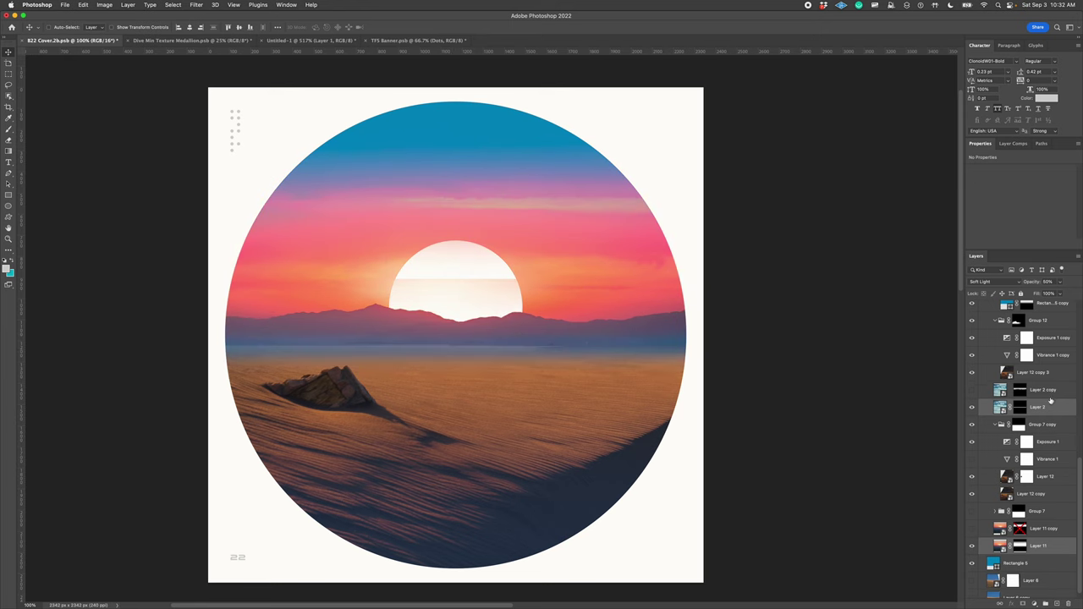
pyautogui.scroll(6, 1058, 403)
pyautogui.scroll(3, 1058, 404)
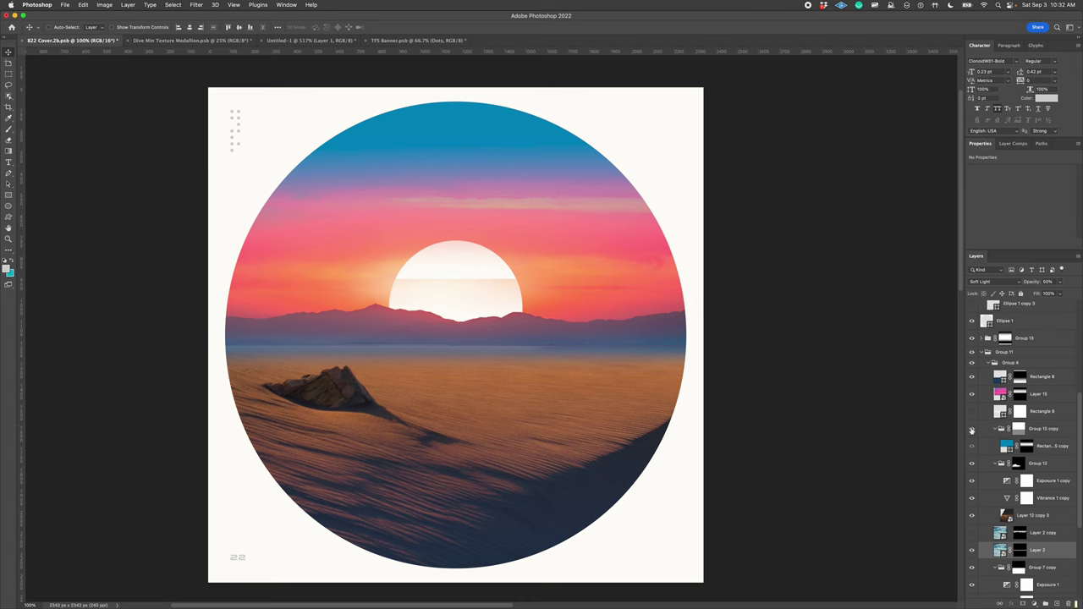
pyautogui.click(972, 430)
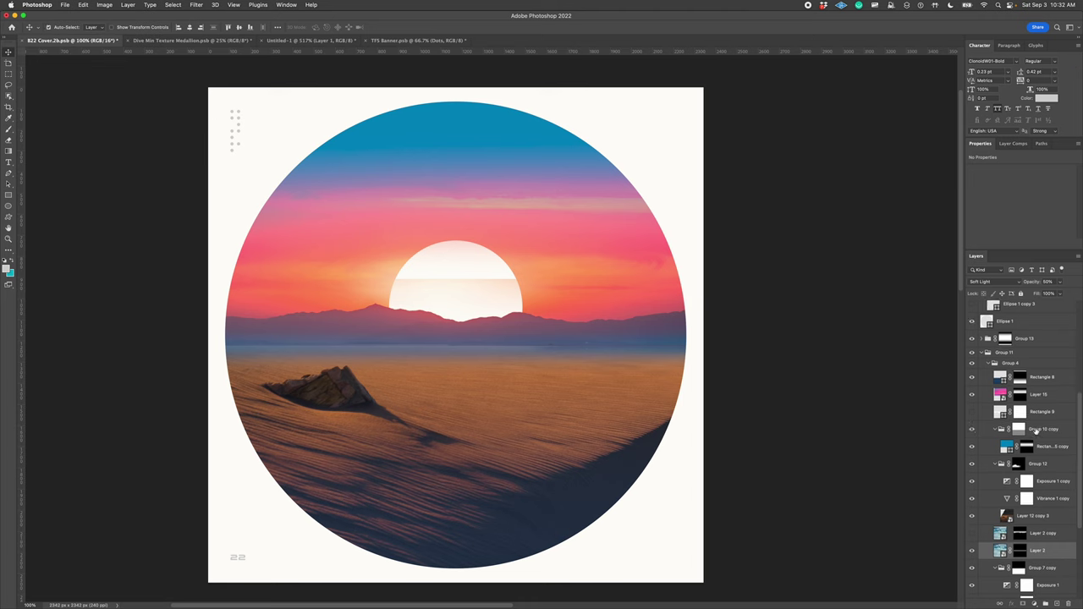
pyautogui.scroll(5, 1038, 431)
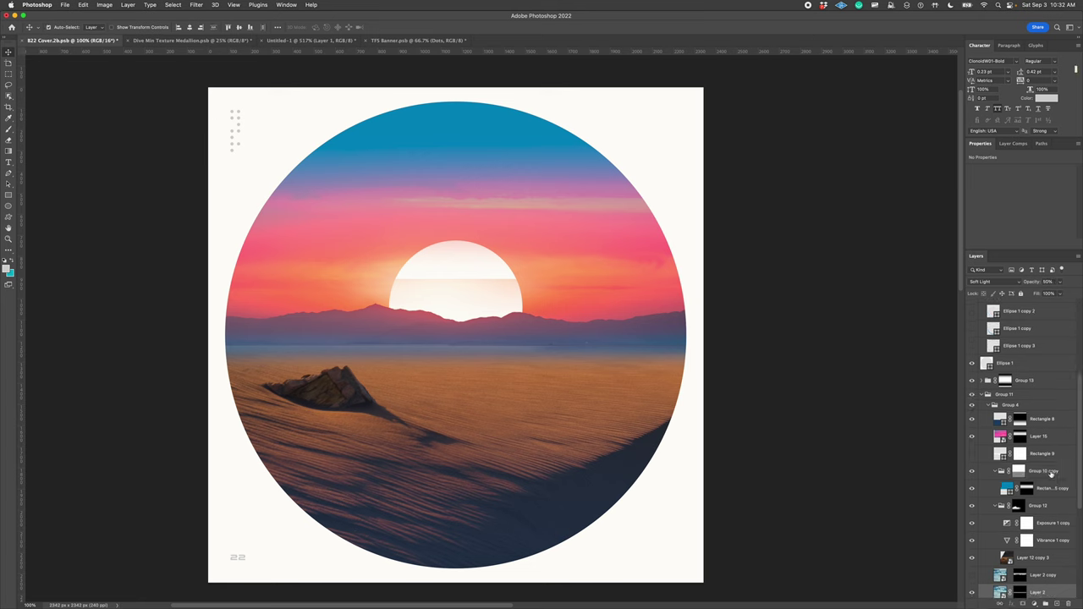
pyautogui.scroll(1, 1053, 444)
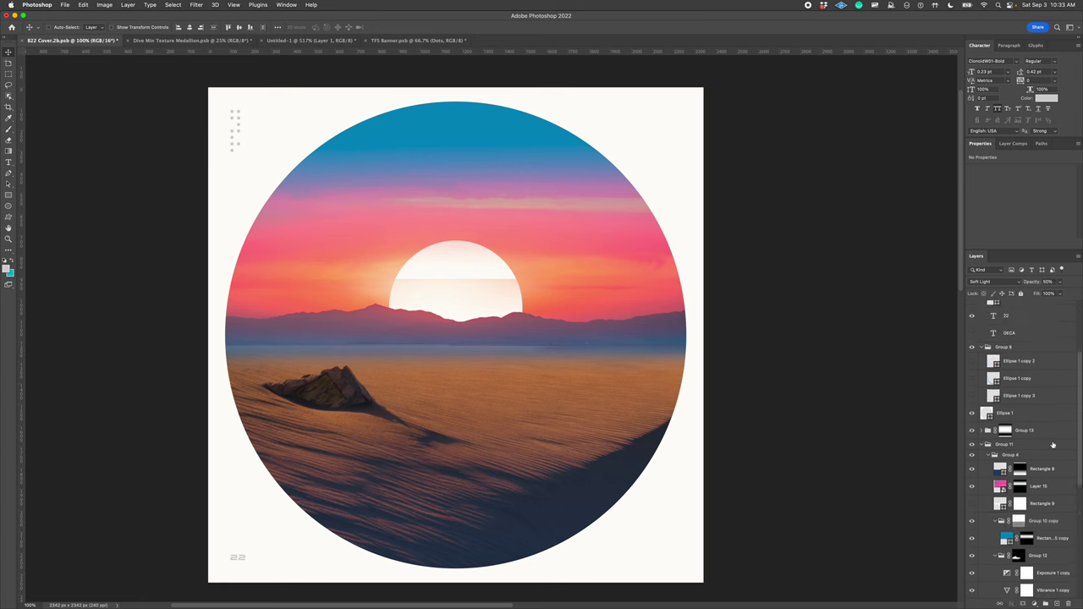
pyautogui.click(972, 431)
pyautogui.scroll(7, 1041, 416)
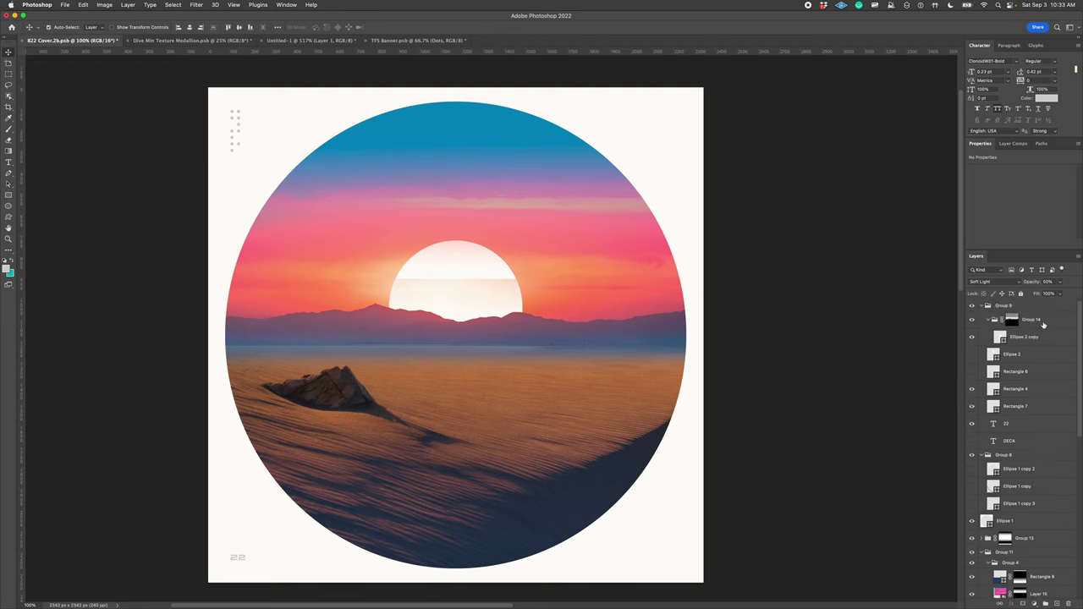
pyautogui.click(1043, 325)
# Step: Try lowering the selected sun, mountains and horizon layers until the mountains meet the horizontal centre guide
pyautogui.moveTo(513, 324); pyautogui.dragTo(521, 359)
pyautogui.press('super+z')
pyautogui.moveTo(528, 307)
pyautogui.mouseDown()
pyautogui.moveTo(527, 283)
pyautogui.moveTo(527, 295)
pyautogui.mouseUp()
pyautogui.press('super+;')
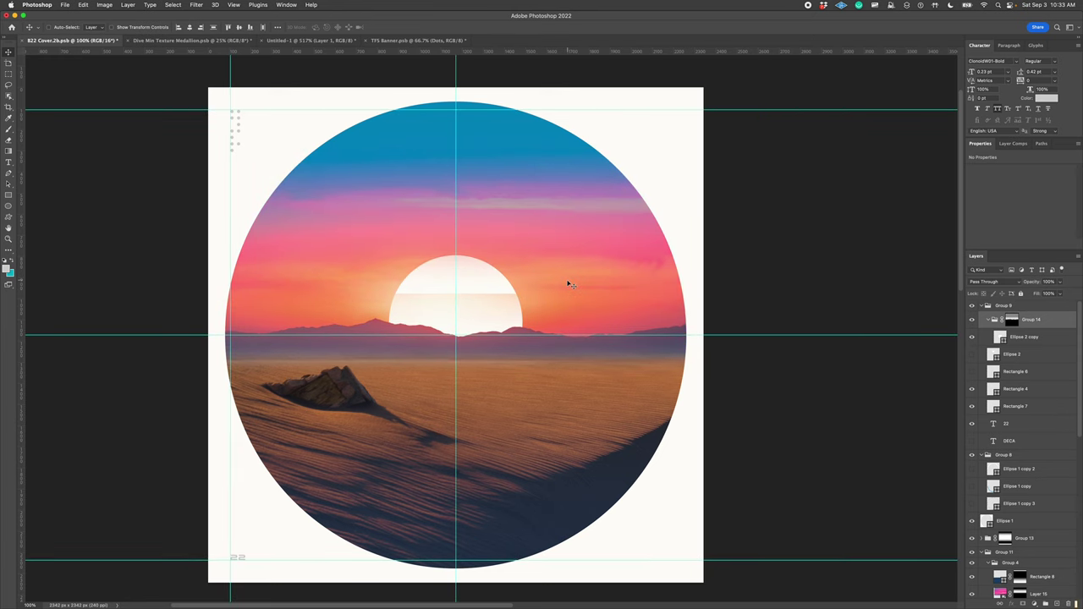
pyautogui.hotkey('shift', 'Down')
pyautogui.hotkey('shift', 'Down')
pyautogui.hotkey('shift', 'Down')
pyautogui.hotkey('shift', 'Down')
pyautogui.hotkey('shift', 'Down')
pyautogui.hotkey('shift', 'Down')
pyautogui.hotkey('shift', 'Down')
pyautogui.hotkey('shift', 'Down')
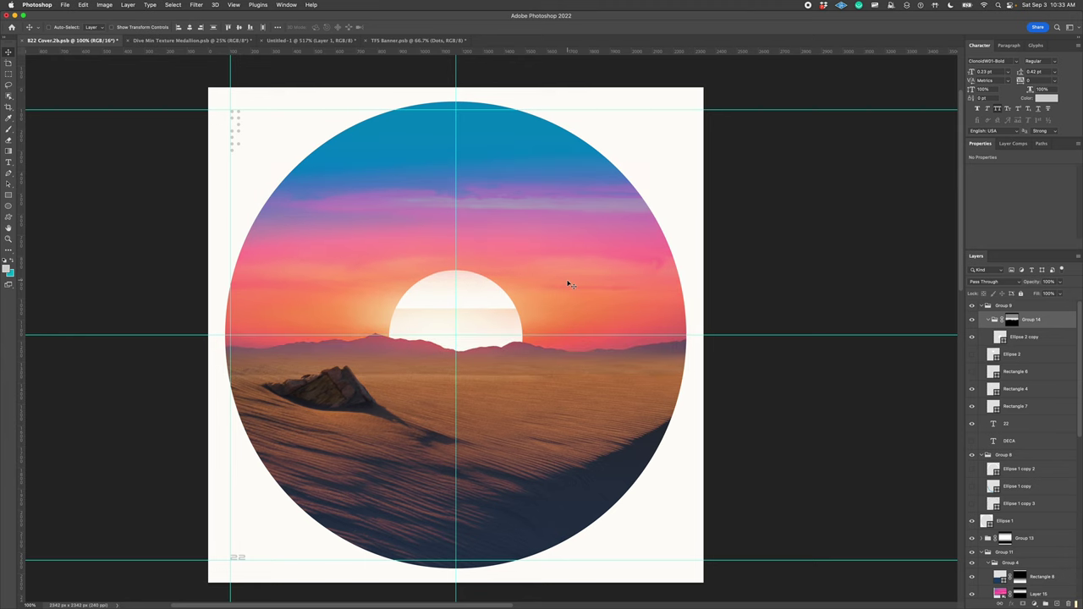
# Step: Hide the guides to judge the lowered horizon in the whole artwork, and undo the lowering
pyautogui.press('super+minus')
pyautogui.press('super+minus')
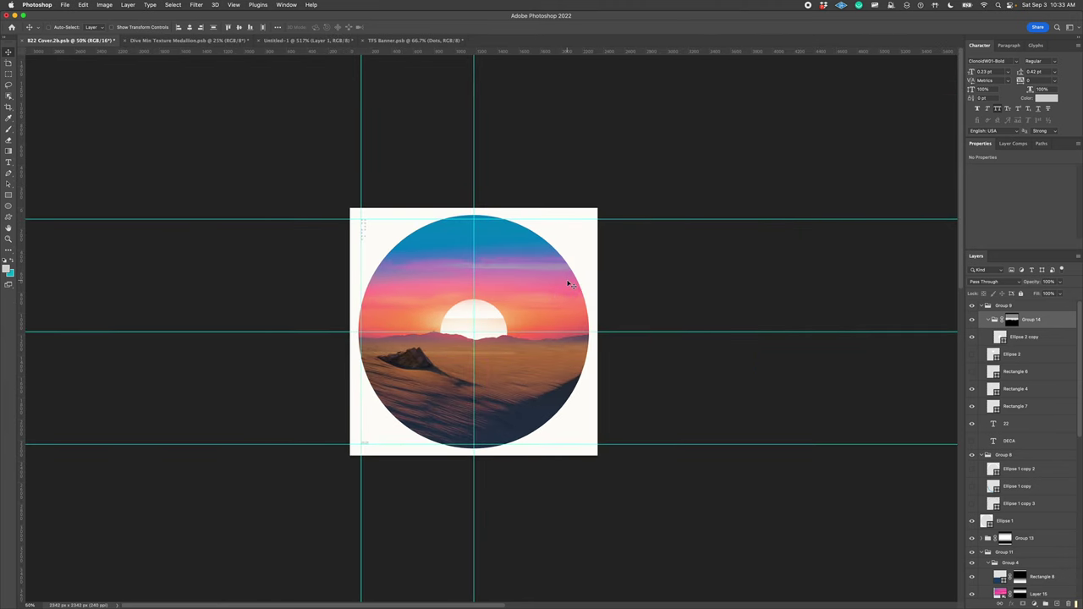
pyautogui.press('super+semicolon')
pyautogui.press('super+plus')
pyautogui.press('super+minus')
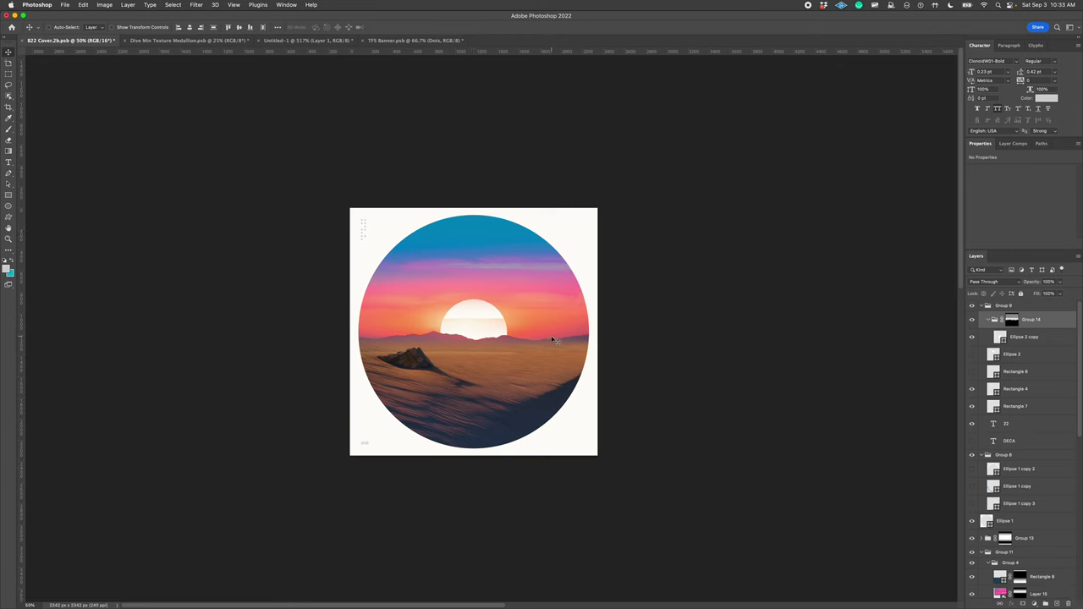
pyautogui.moveTo(491, 335)
pyautogui.mouseDown()
pyautogui.moveTo(489, 319)
pyautogui.moveTo(498, 330)
pyautogui.mouseUp()
pyautogui.press('super+z')
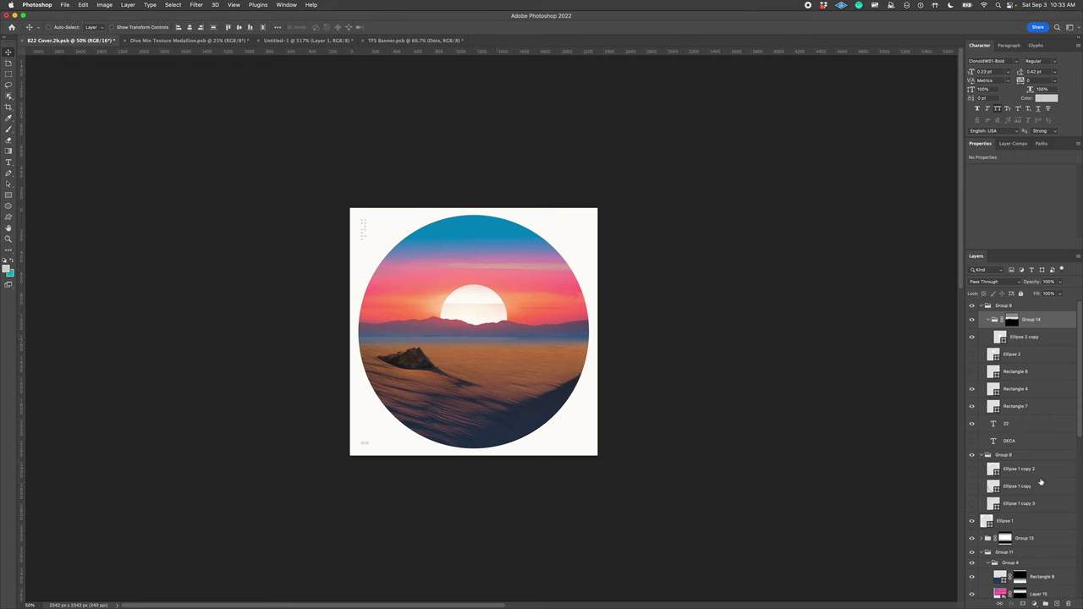
# Step: Try a smaller downward move of the sun, mountains and horizon layers, and undo it
pyautogui.scroll(-3, 1041, 481)
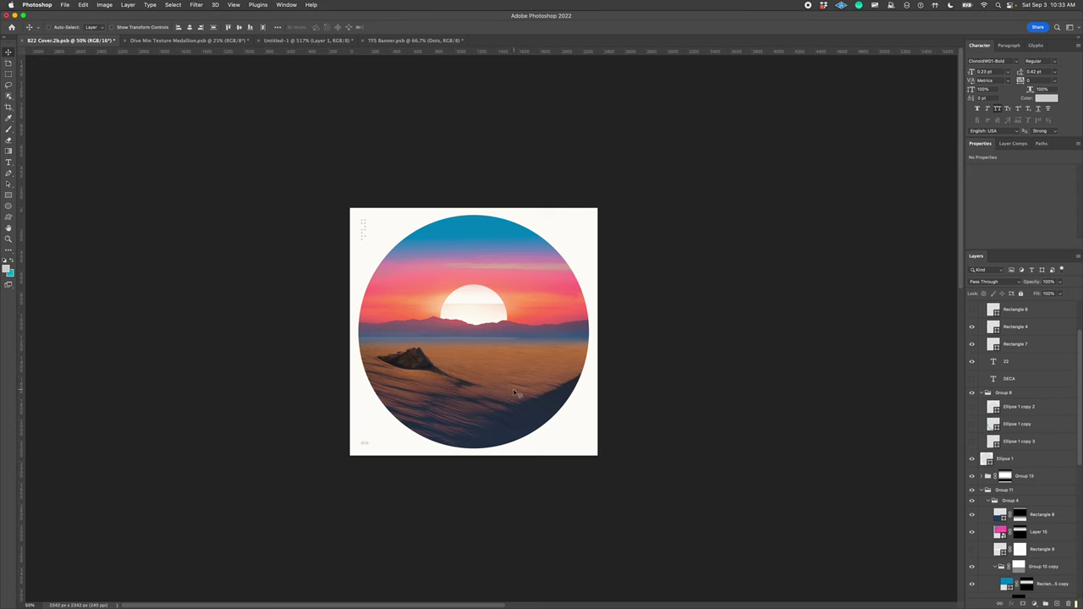
pyautogui.moveTo(526, 316); pyautogui.dragTo(525, 320)
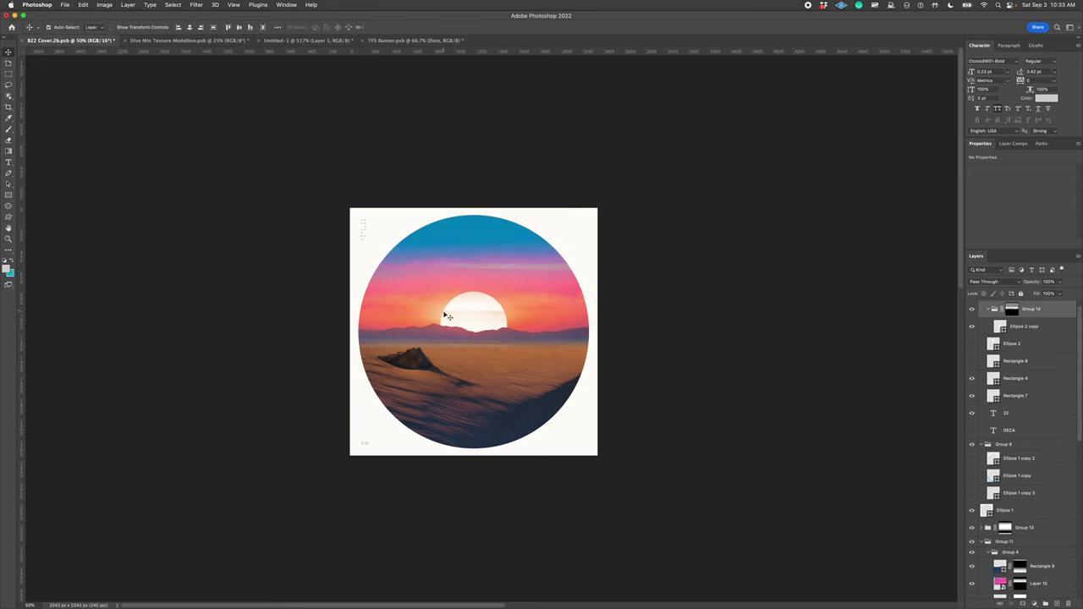
pyautogui.press('super+equal')
pyautogui.press('super+equal')
pyautogui.press('super+minus')
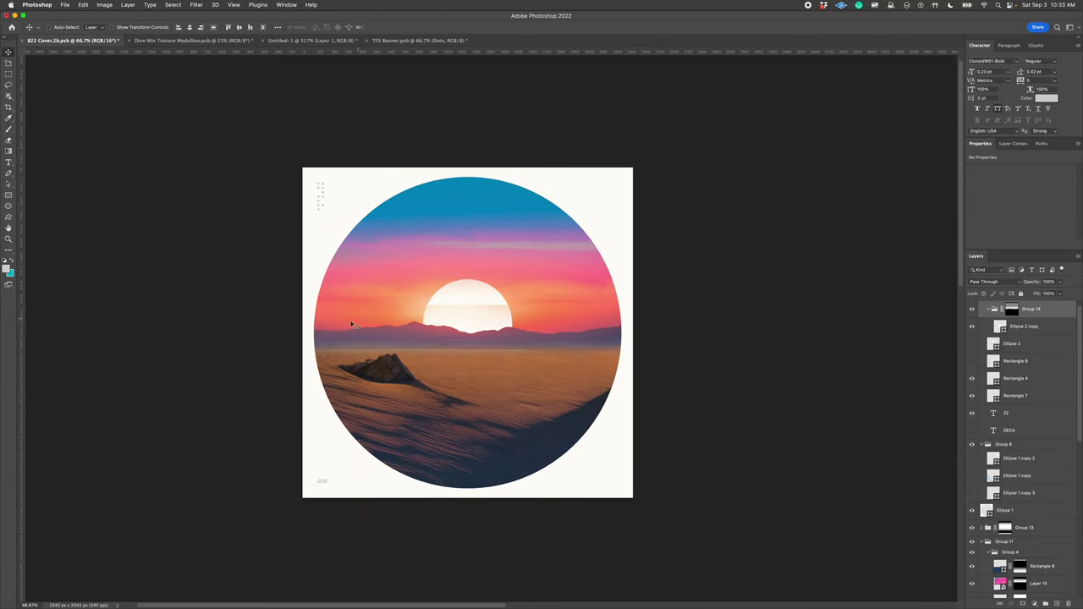
pyautogui.press('super+z')
# Step: Try raising the sun, mountains and horizon layers above the centre guide, and undo the move
pyautogui.press('super+semicolon')
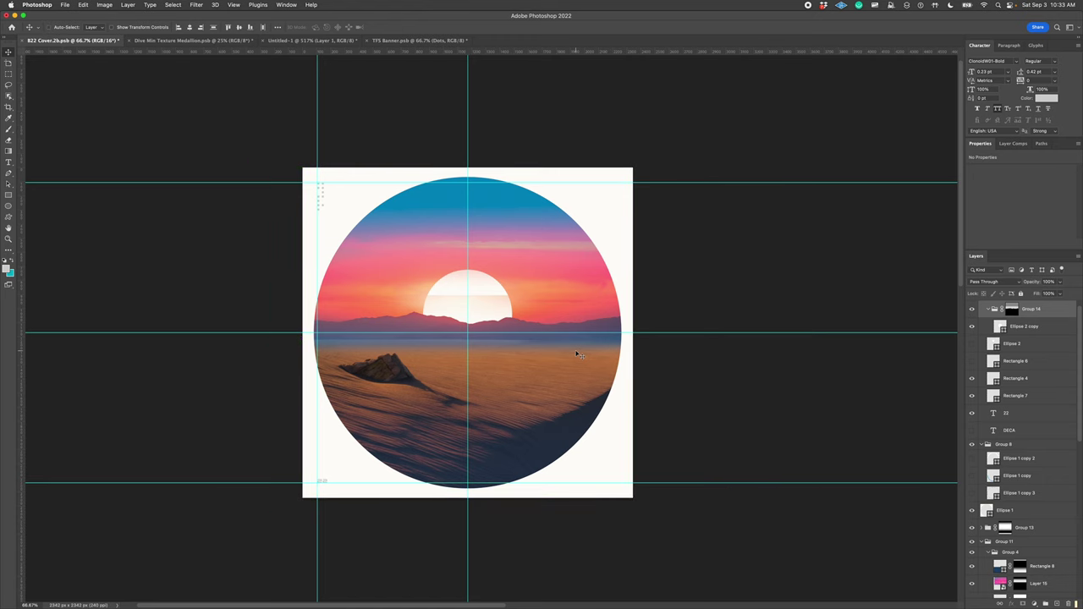
pyautogui.moveTo(570, 350); pyautogui.dragTo(569, 343)
pyautogui.press('super+semicolon')
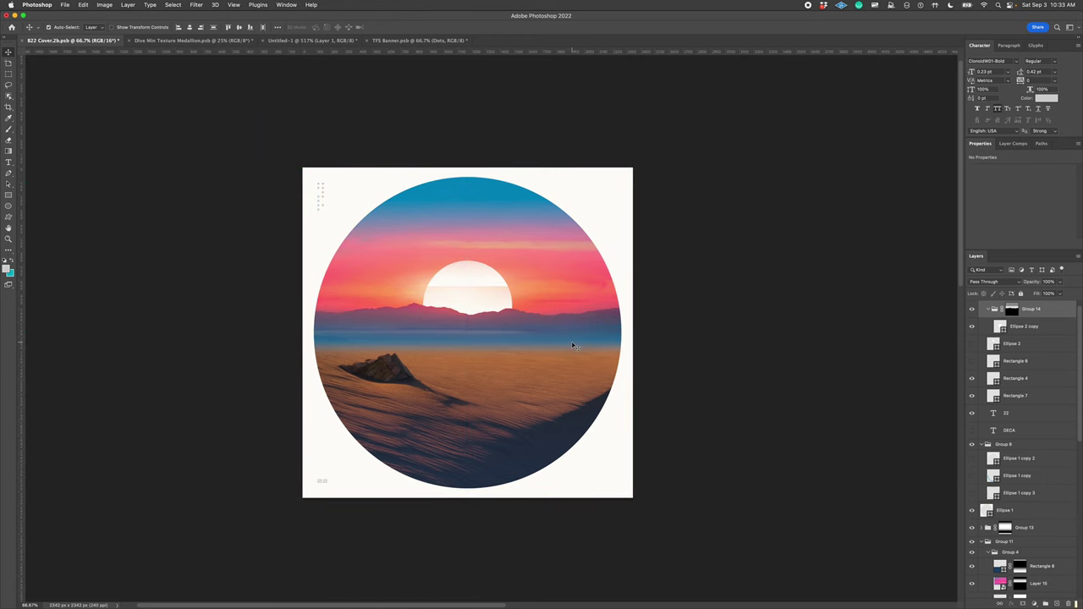
pyautogui.press('super+z')
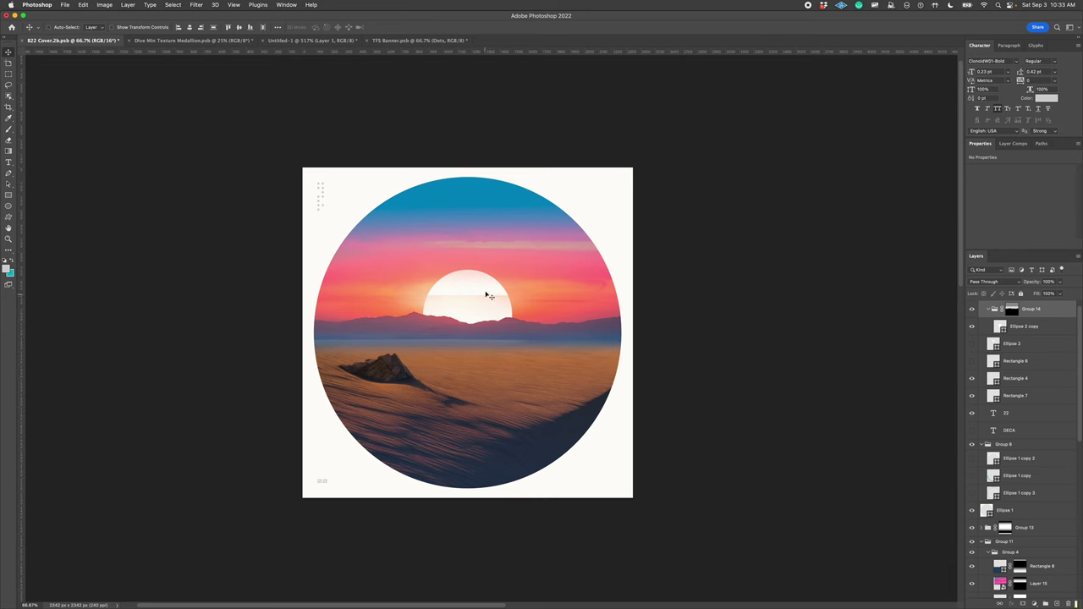
# Step: Move the selected sun, mountains and horizon layers slightly down and check the composition at different sizes
pyautogui.moveTo(492, 292); pyautogui.dragTo(491, 299)
pyautogui.press('super+minus')
pyautogui.press('super+minus')
pyautogui.press('super+plus')
pyautogui.press('super+plus')
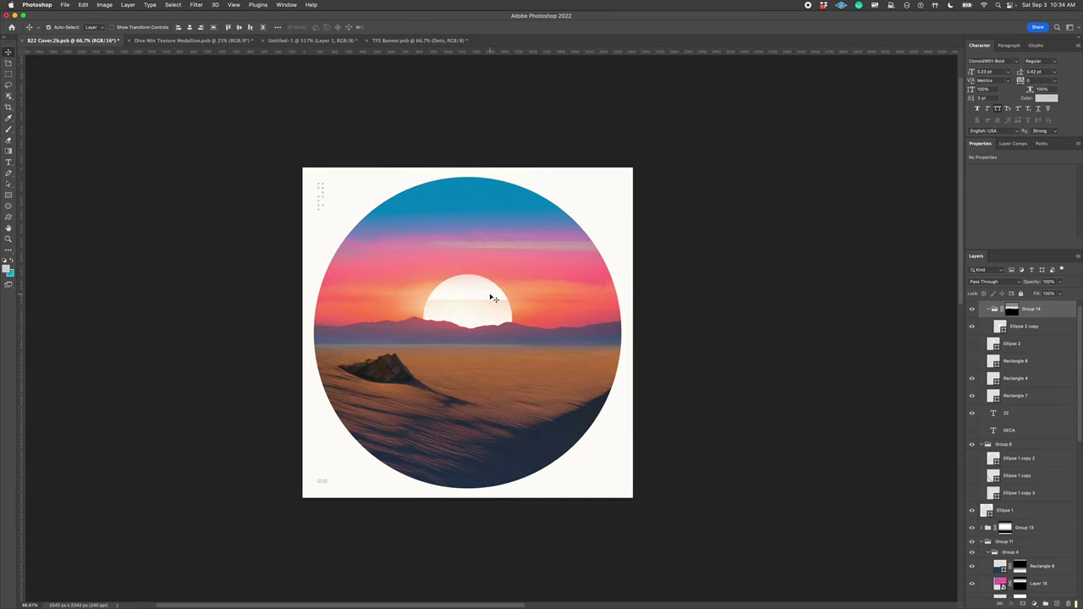
# Step: Lower the white sun ellipse partly behind the mountains and check the composition at different sizes
pyautogui.press('super+minus')
pyautogui.press('super+plus')
pyautogui.moveTo(476, 285); pyautogui.dragTo(477, 300)
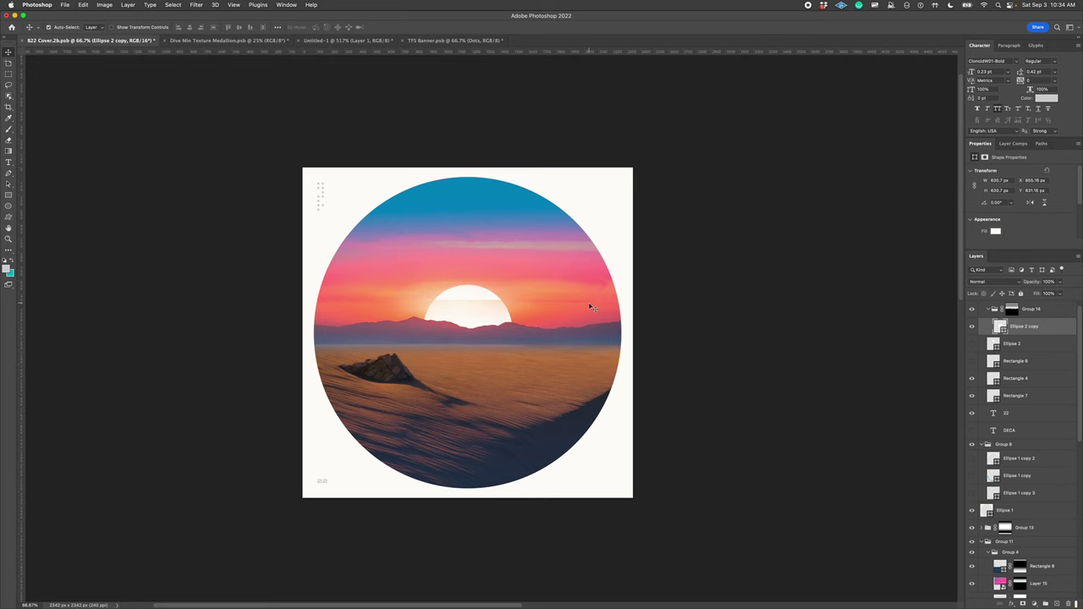
pyautogui.press('super+minus')
pyautogui.press('super+minus')
pyautogui.press('super+plus')
pyautogui.press('super+plus')
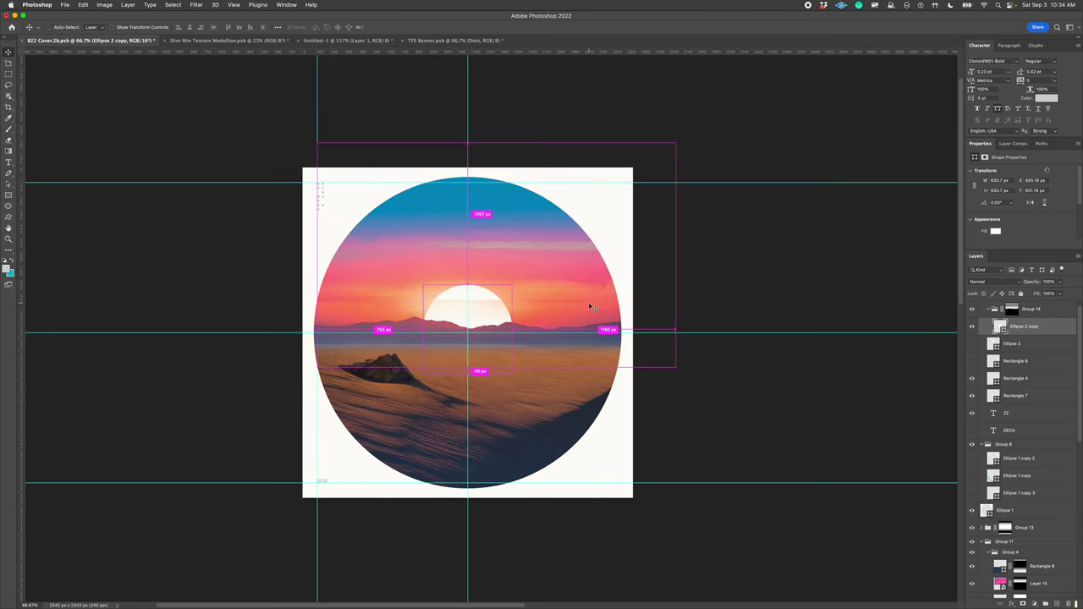
# Step: Try transforming the sun ellipse further down so that its middle sits on the horizontal centre guide
pyautogui.press('super+t')
pyautogui.hotkey('shift', 'Down')
pyautogui.hotkey('shift', 'Down')
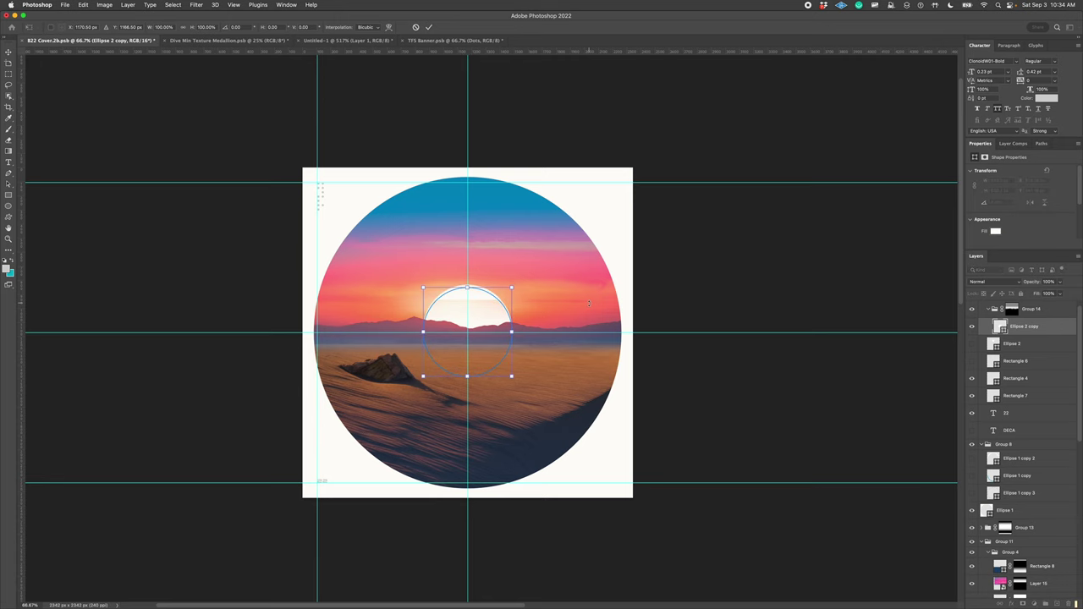
pyautogui.press('Down')
pyautogui.press('Down')
pyautogui.press('Down')
pyautogui.press('Down')
pyautogui.press('Down')
pyautogui.press('Return')
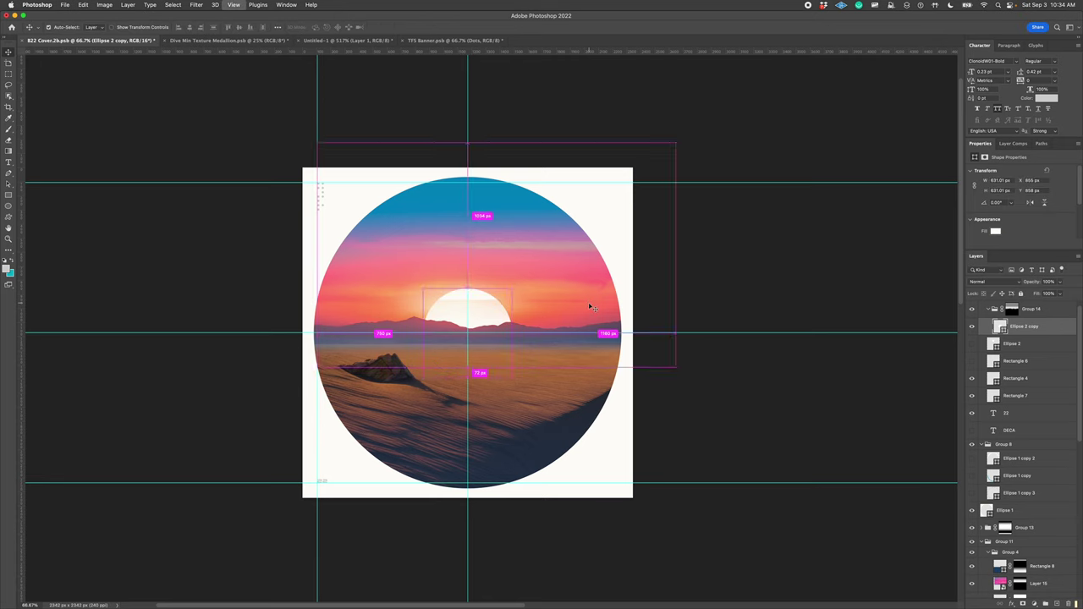
# Step: Hide the guides, check the centred sun at different sizes, and undo the extra lowering
pyautogui.press('super+semicolon')
pyautogui.press('super+minus')
pyautogui.press('super+minus')
pyautogui.press('super+plus')
pyautogui.press('super+plus')
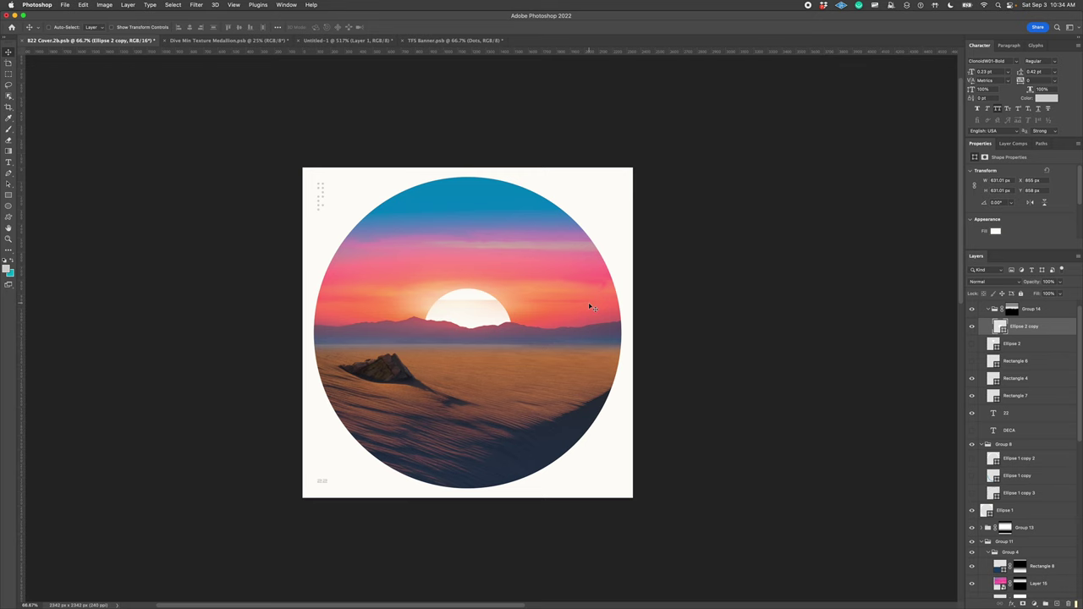
pyautogui.press('super+z')
# Step: Compare the artwork with a higher sun and horizon, and restore the lowered sun position
pyautogui.hotkey('shift', 'Up')
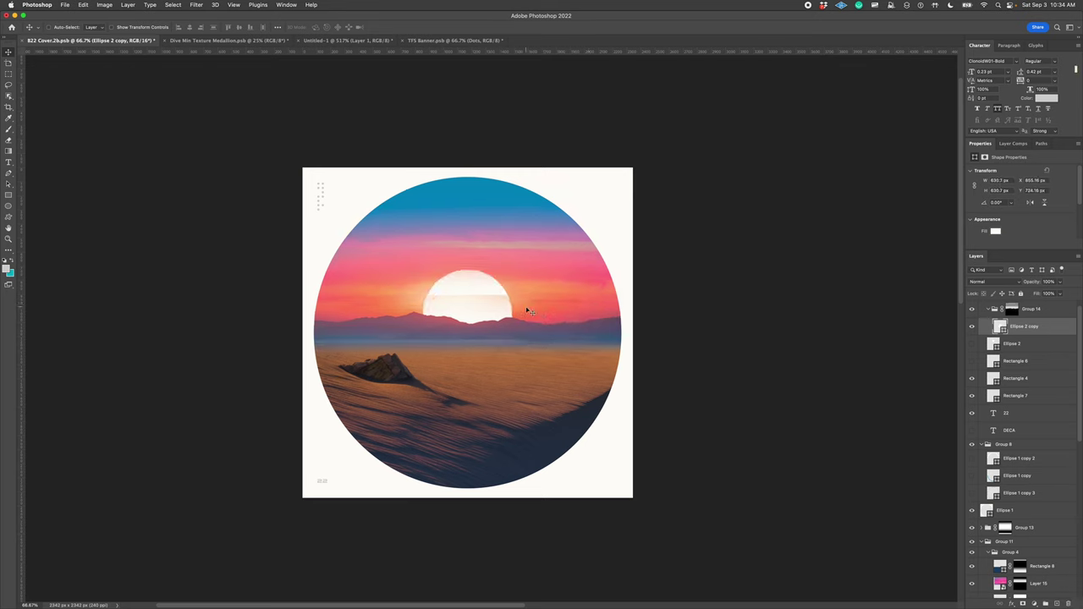
pyautogui.moveTo(526, 311); pyautogui.dragTo(530, 324)
pyautogui.press('super+z')
pyautogui.press('super+z')
pyautogui.press('super+z')
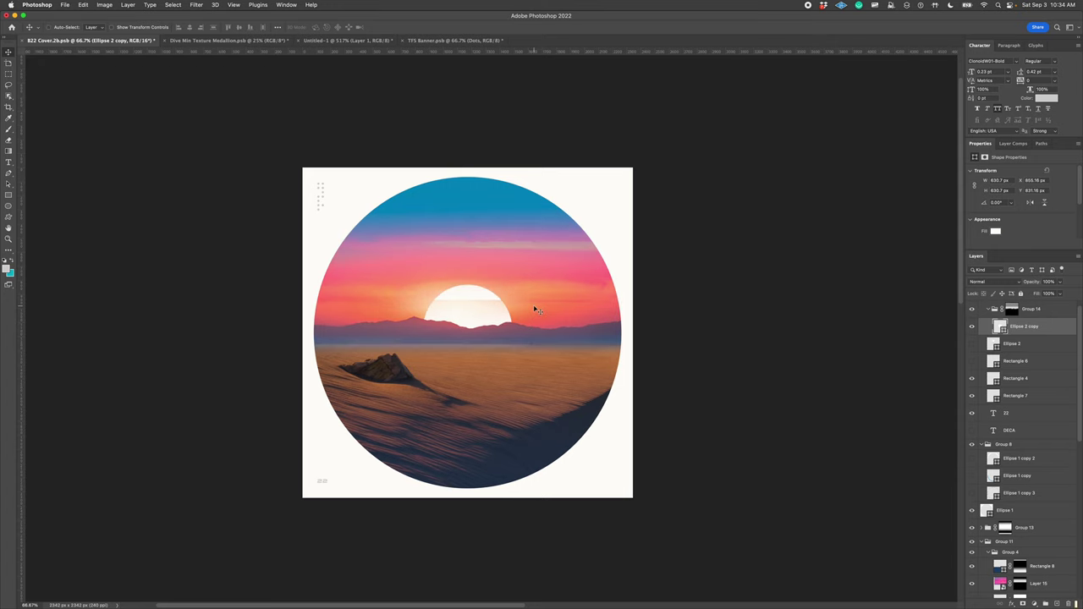
pyautogui.press('super+minus')
pyautogui.press('super+equal')
# Step: Try shifting the blue tint rectangle over the lower desert, undo the move, and check its fill colour without changing it
pyautogui.moveTo(533, 375)
pyautogui.mouseDown()
pyautogui.moveTo(583, 401)
pyautogui.moveTo(562, 460)
pyautogui.moveTo(598, 430)
pyautogui.moveTo(437, 297)
pyautogui.moveTo(499, 393)
pyautogui.mouseUp()
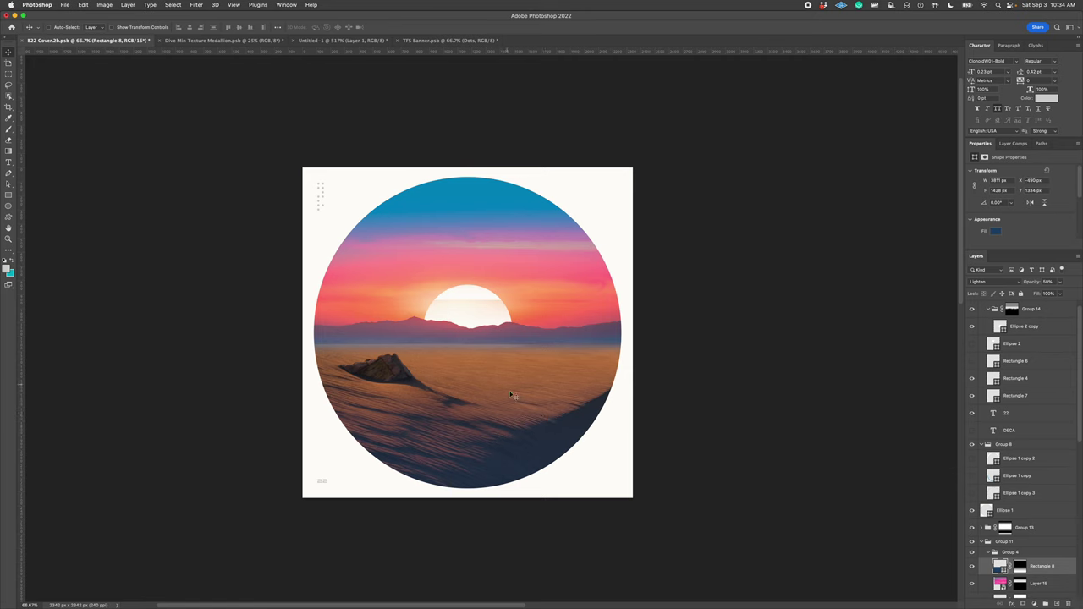
pyautogui.press('super+z')
pyautogui.scroll(-3, 1046, 514)
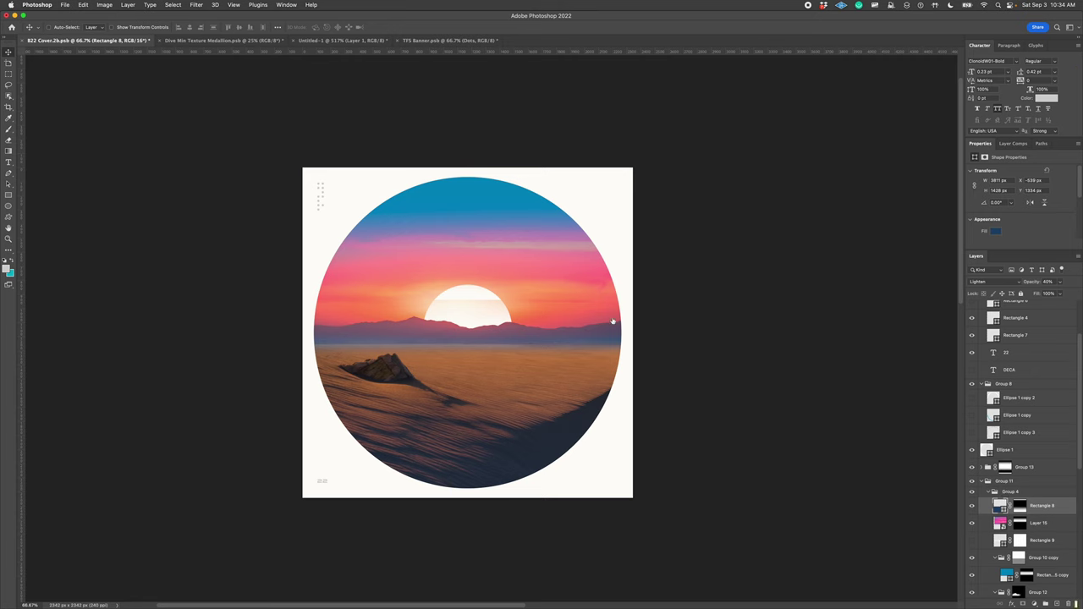
pyautogui.doubleClick(999, 505)
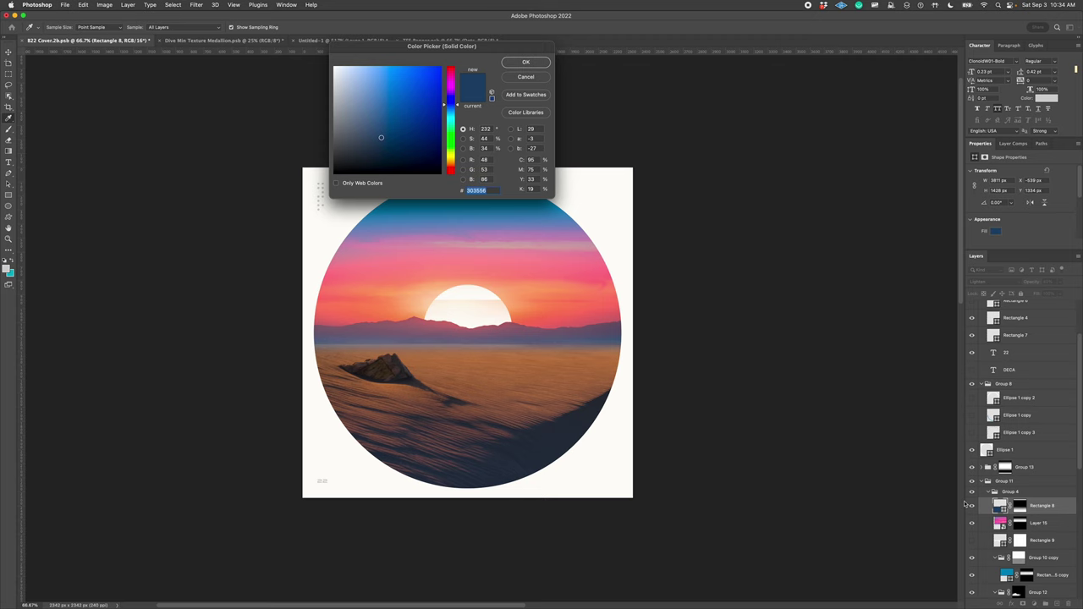
pyautogui.press('Escape')
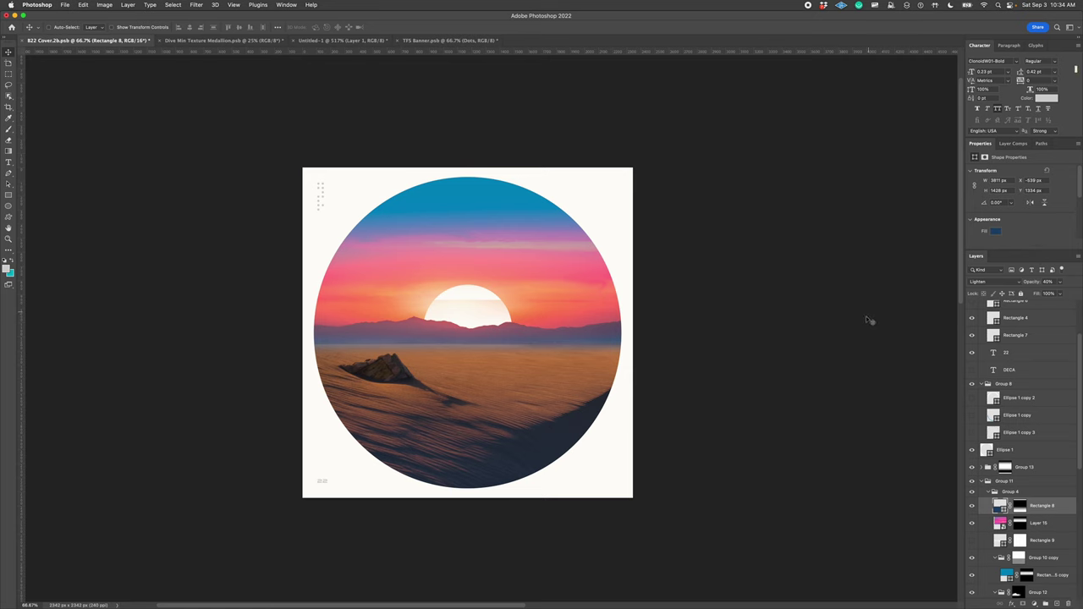
# Step: Try the blue tint rectangle at 100% opacity in a range of blend modes, including Screen, Lighter Color, Linear Light and Difference
pyautogui.press('0')
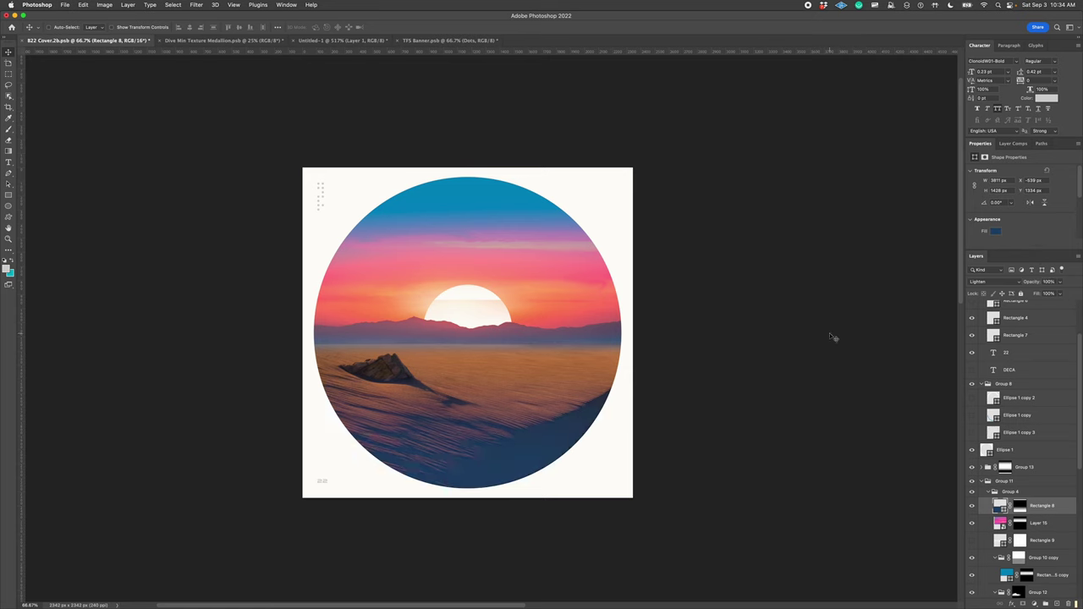
pyautogui.hotkey('shift', '+')
pyautogui.hotkey('shift', '+')
pyautogui.hotkey('shift', '+')
pyautogui.hotkey('shift', '+')
pyautogui.hotkey('shift', '+')
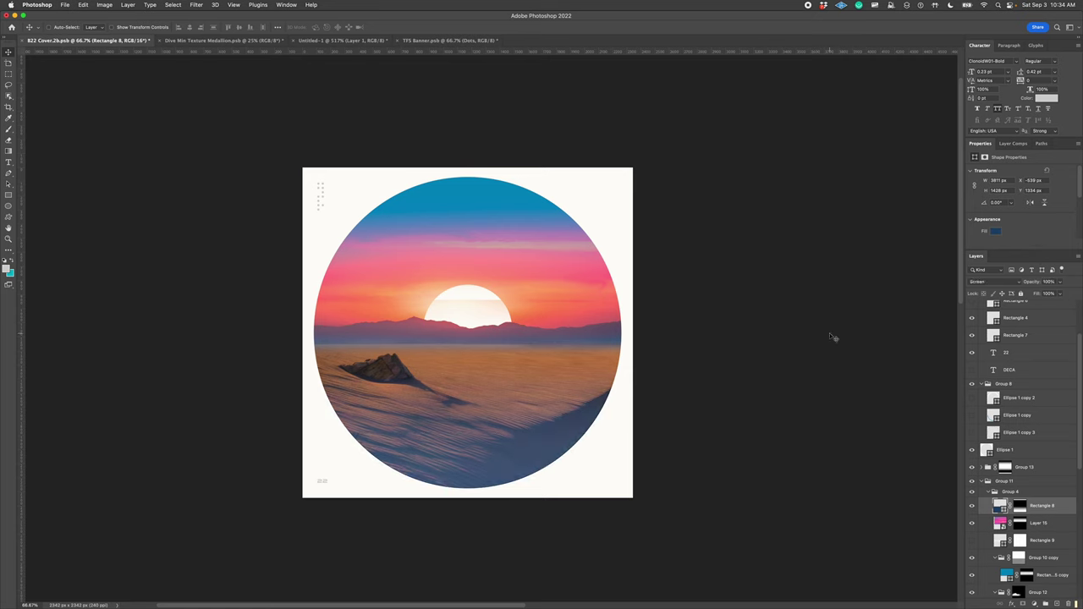
pyautogui.hotkey('shift', '+')
pyautogui.hotkey('shift', '+')
pyautogui.hotkey('shift', '+')
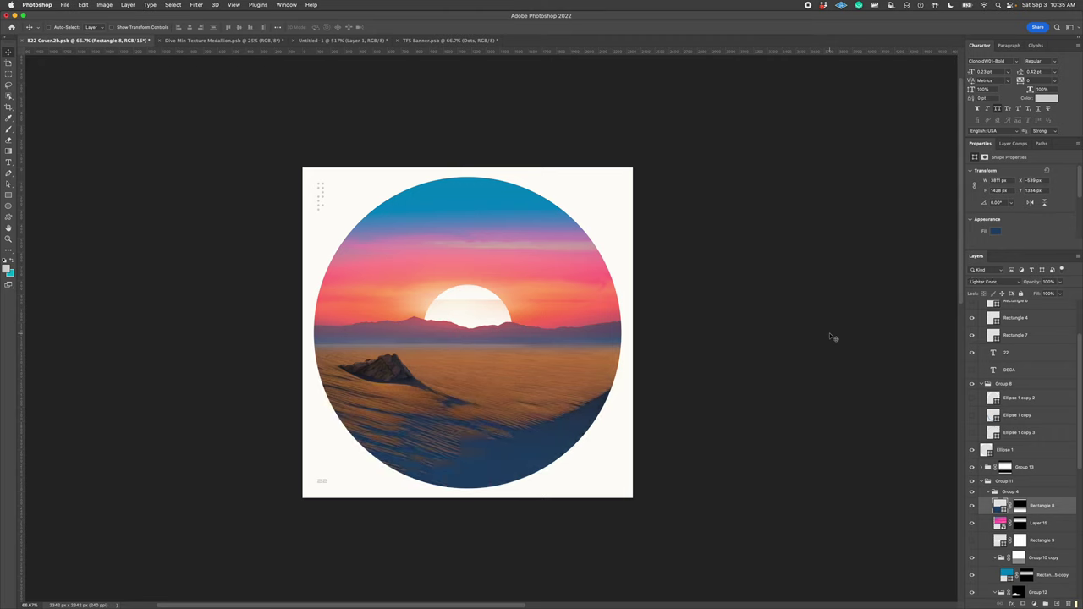
pyautogui.hotkey('shift', '+')
pyautogui.hotkey('shift', '+')
pyautogui.hotkey('shift', '+')
pyautogui.hotkey('shift', '+')
pyautogui.hotkey('shift', '+')
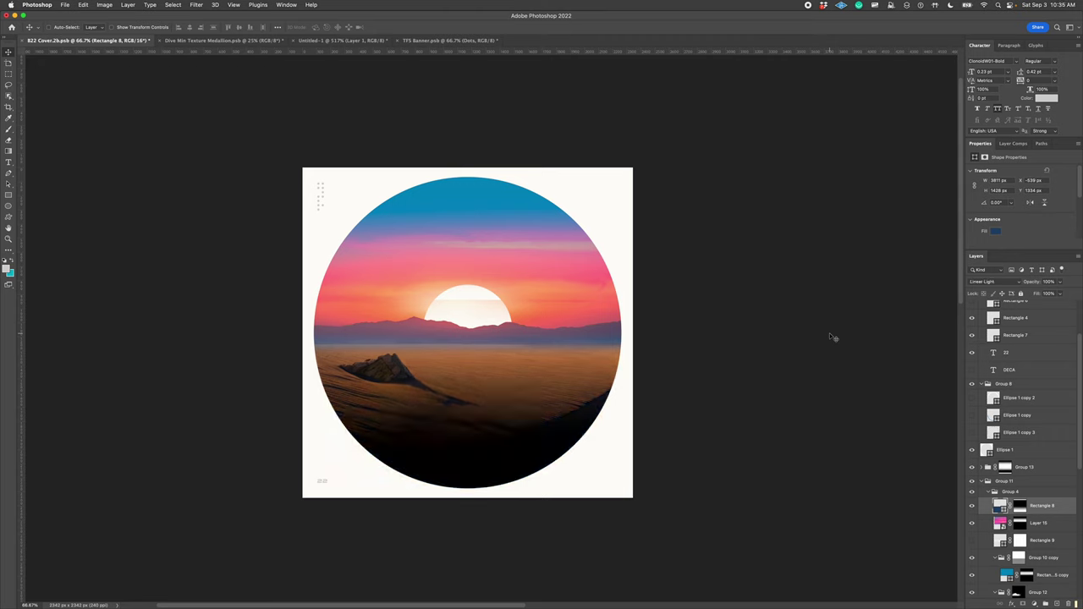
pyautogui.hotkey('shift', '-')
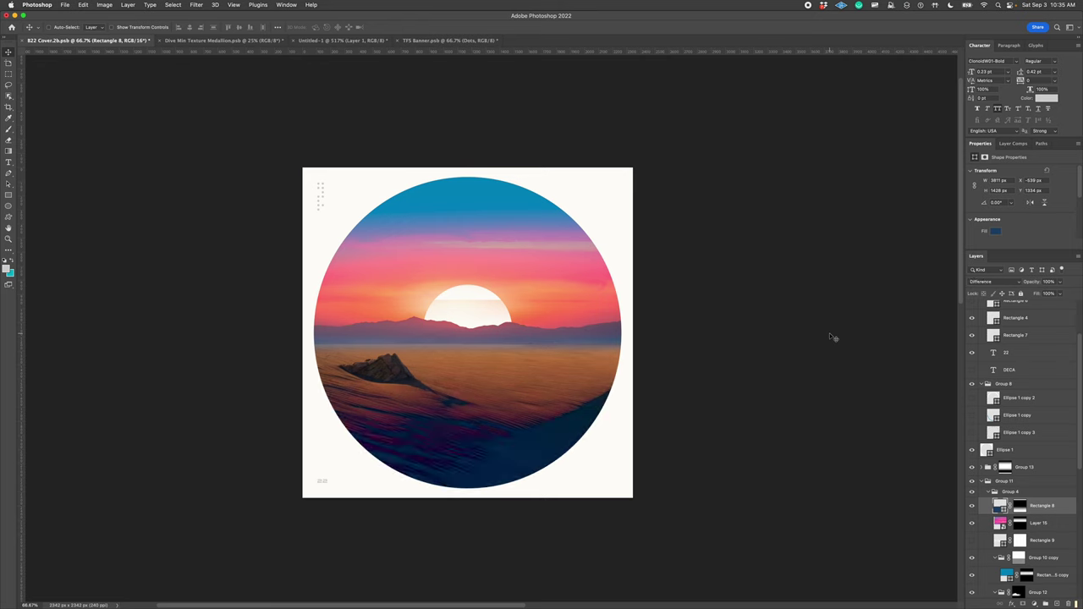
# Step: Reduce the tint rectangle's opacity to 40% and set its blend mode back to Lighten
pyautogui.press('5')
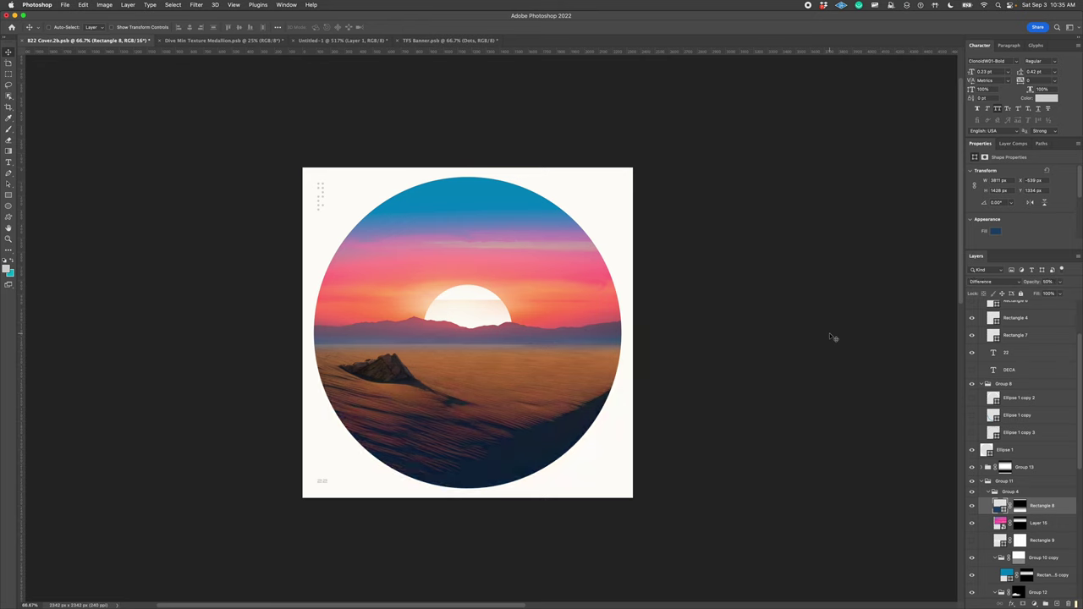
pyautogui.click(982, 282)
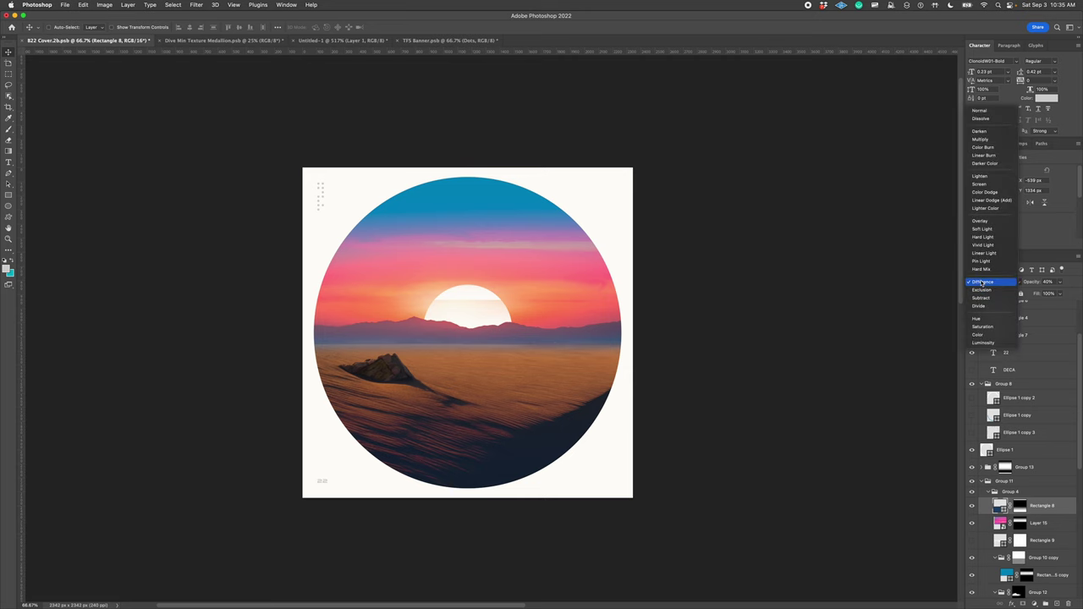
pyautogui.click(984, 176)
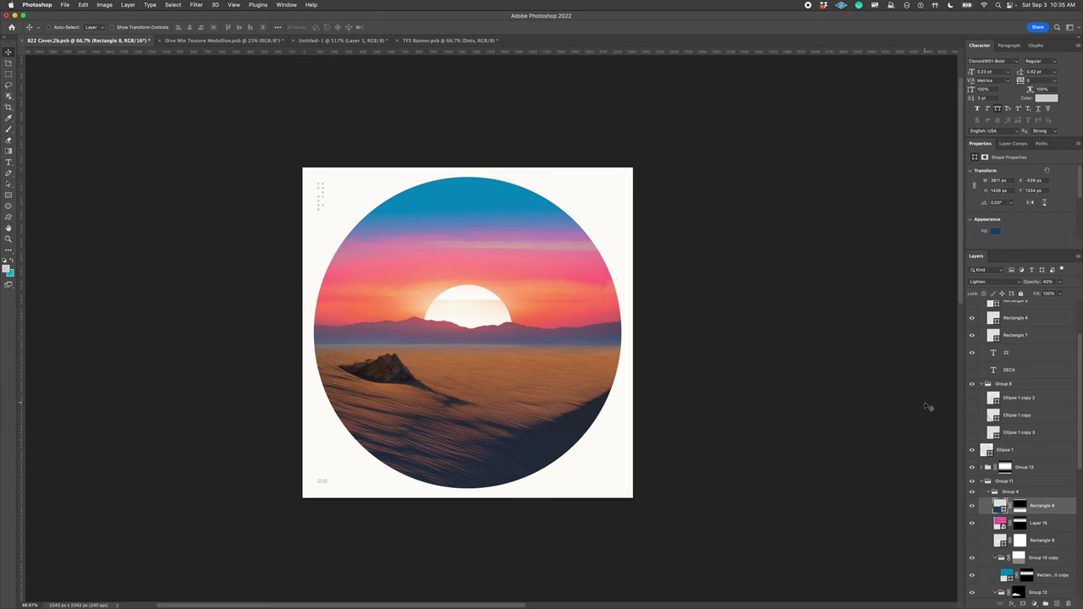
# Step: Examine the masked rock in Group 12 by hiding and showing the group again
pyautogui.scroll(-2, 1031, 467)
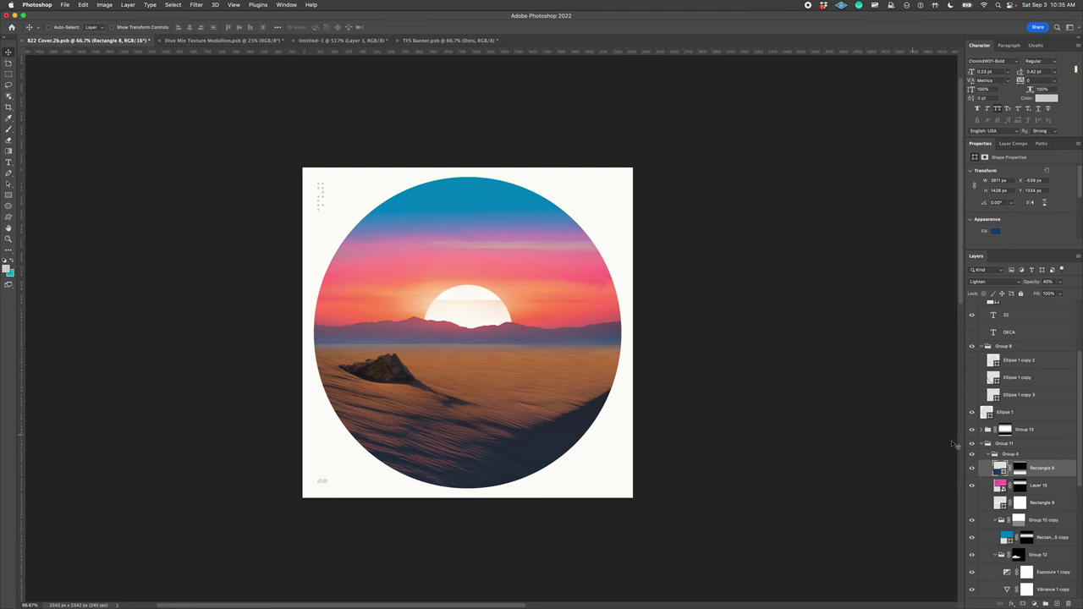
pyautogui.scroll(-1, 1021, 478)
pyautogui.scroll(-4, 1022, 479)
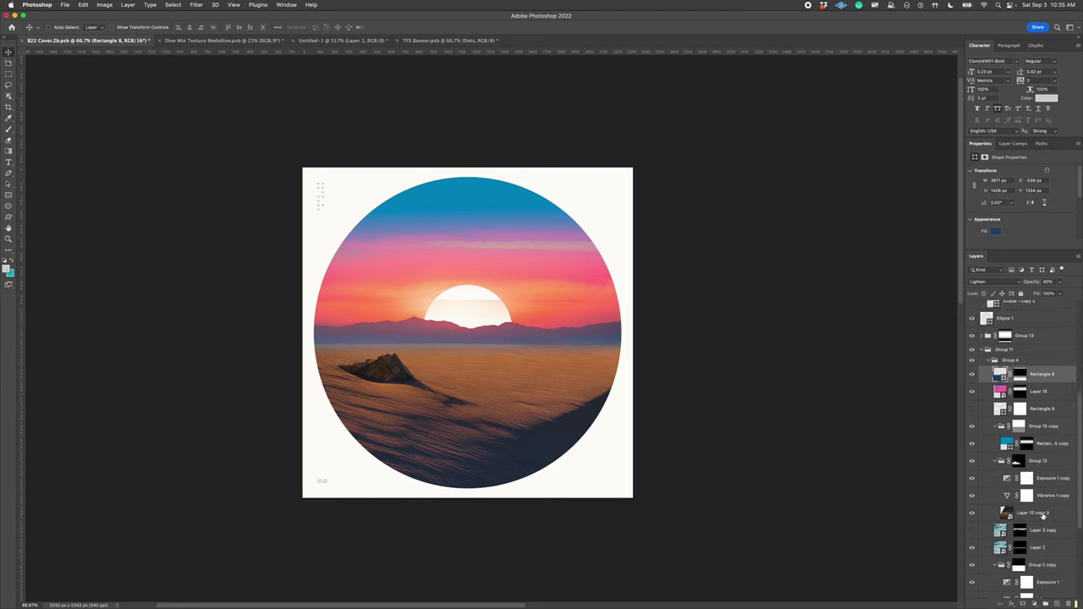
pyautogui.click(1041, 513)
pyautogui.click(1017, 461)
pyautogui.click(972, 461)
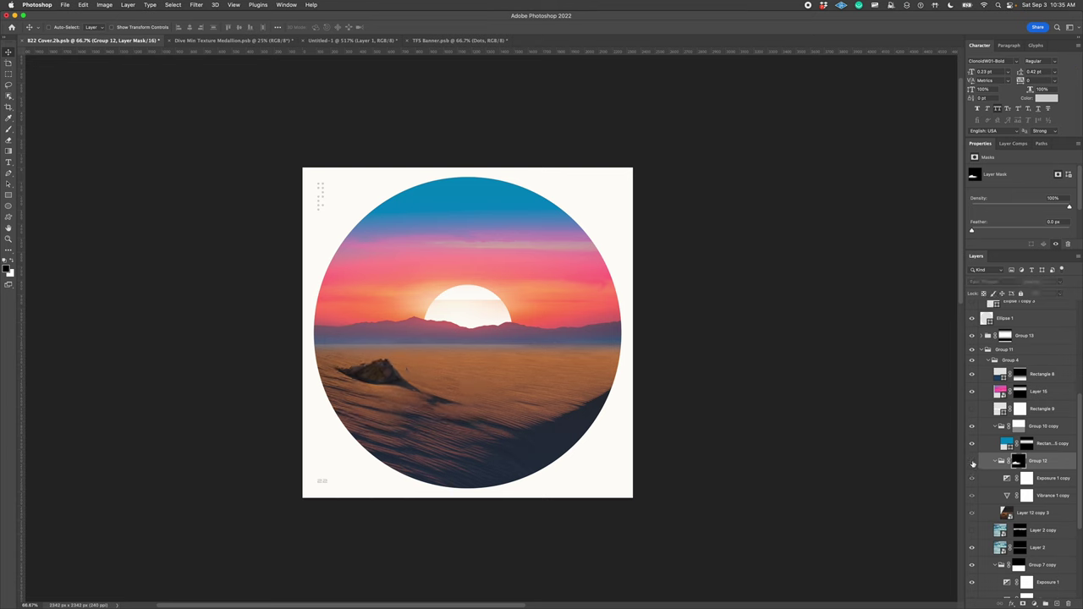
pyautogui.click(973, 460)
# Step: Try a softer transition on the Group 7 copy mask along the desert horizon and check it at different sizes
pyautogui.scroll(-3, 1042, 499)
pyautogui.scroll(-2, 1041, 499)
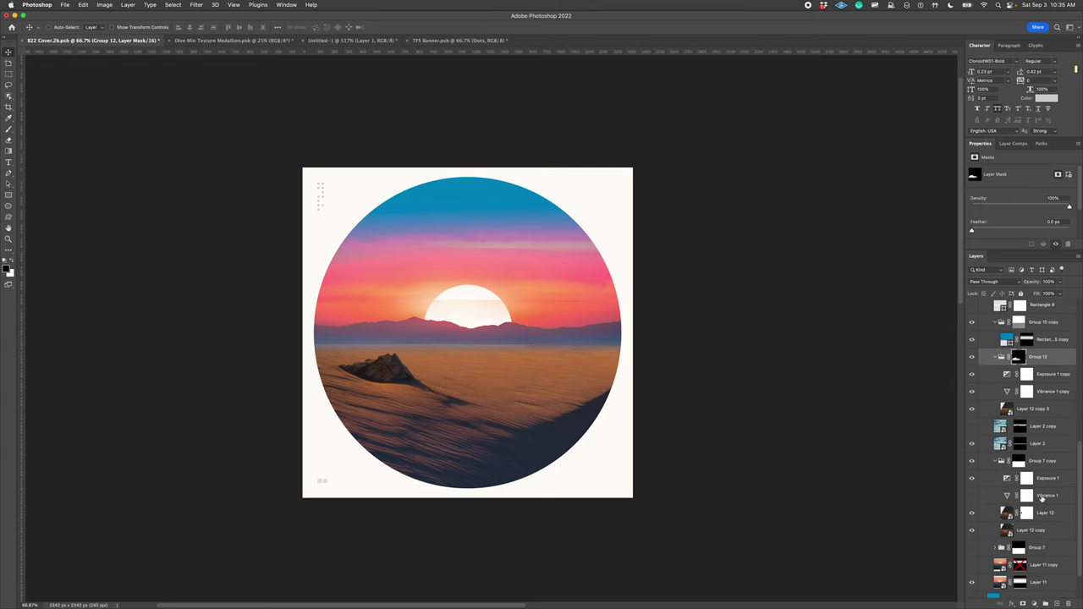
pyautogui.click(1019, 461)
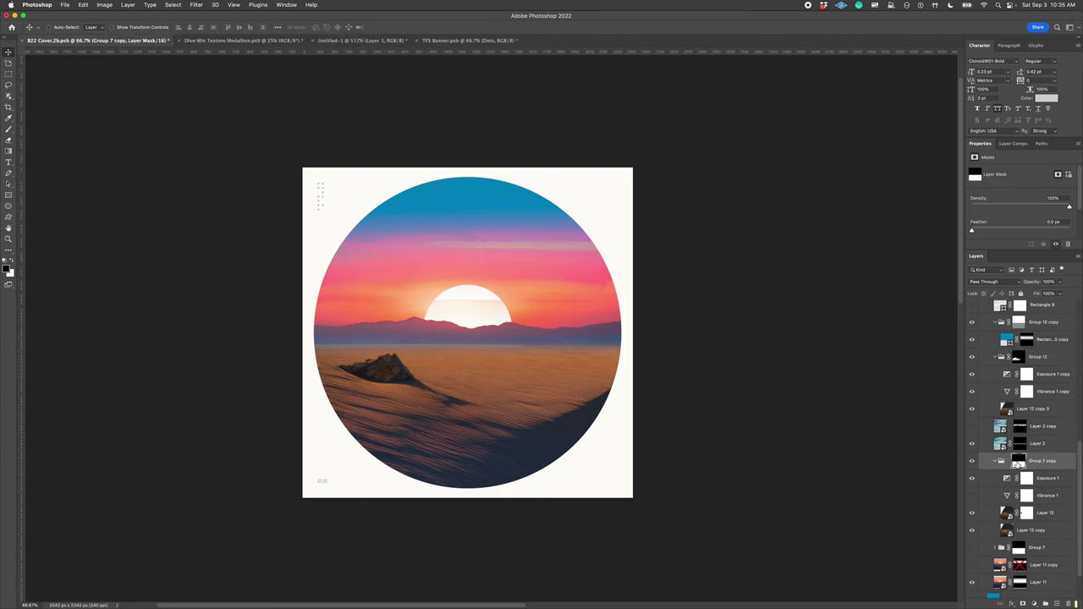
pyautogui.moveTo(484, 305); pyautogui.dragTo(475, 285)
pyautogui.moveTo(532, 362); pyautogui.dragTo(533, 364)
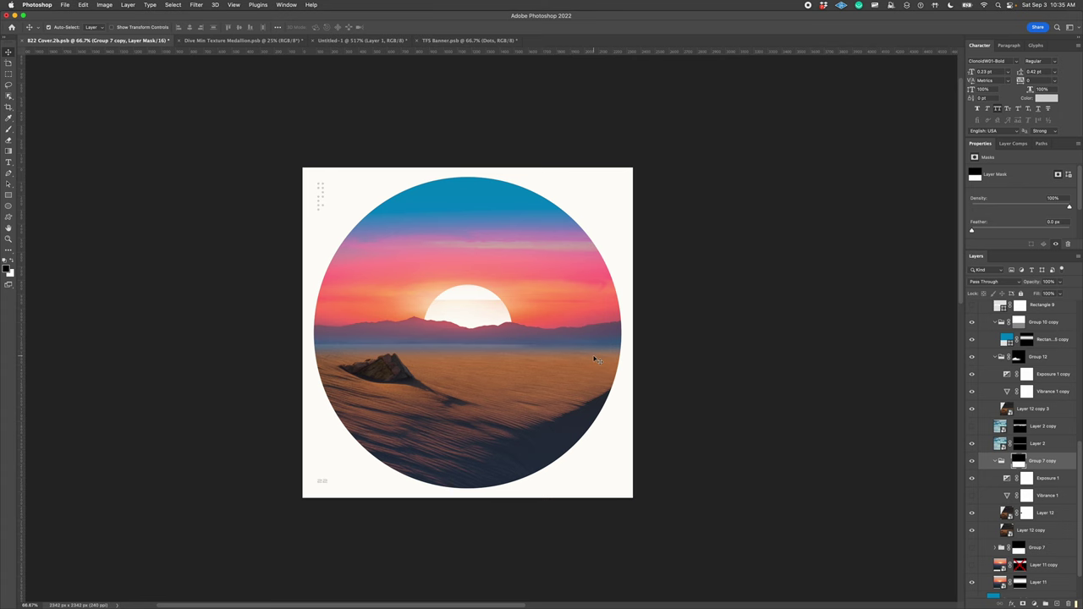
pyautogui.press('super+minus')
pyautogui.press('super+minus')
pyautogui.press('super+plus')
pyautogui.press('super+plus')
pyautogui.press('super+plus')
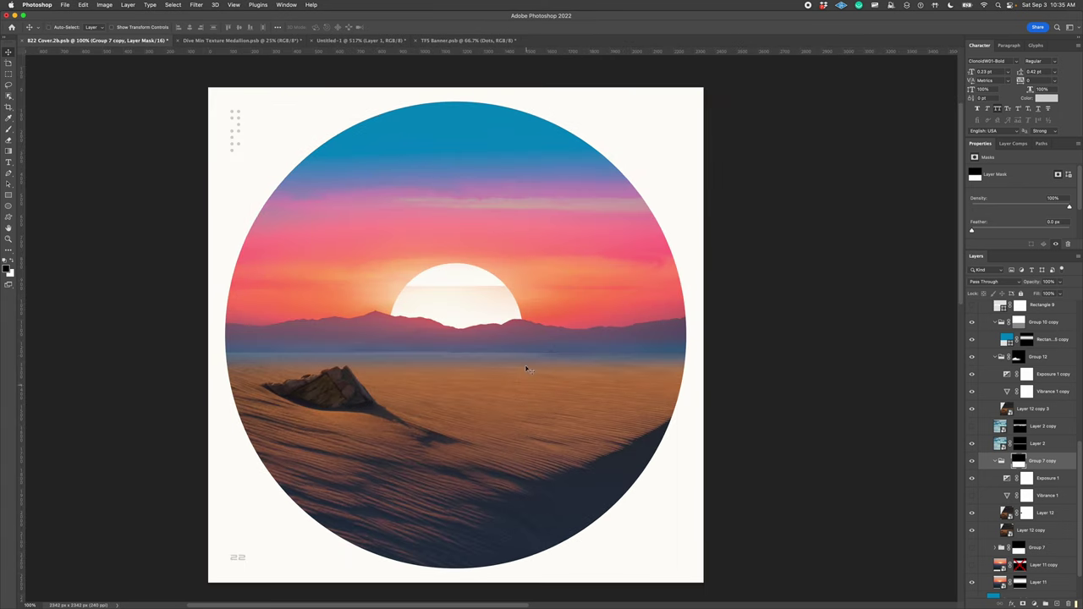
pyautogui.press('super+minus')
pyautogui.press('super+minus')
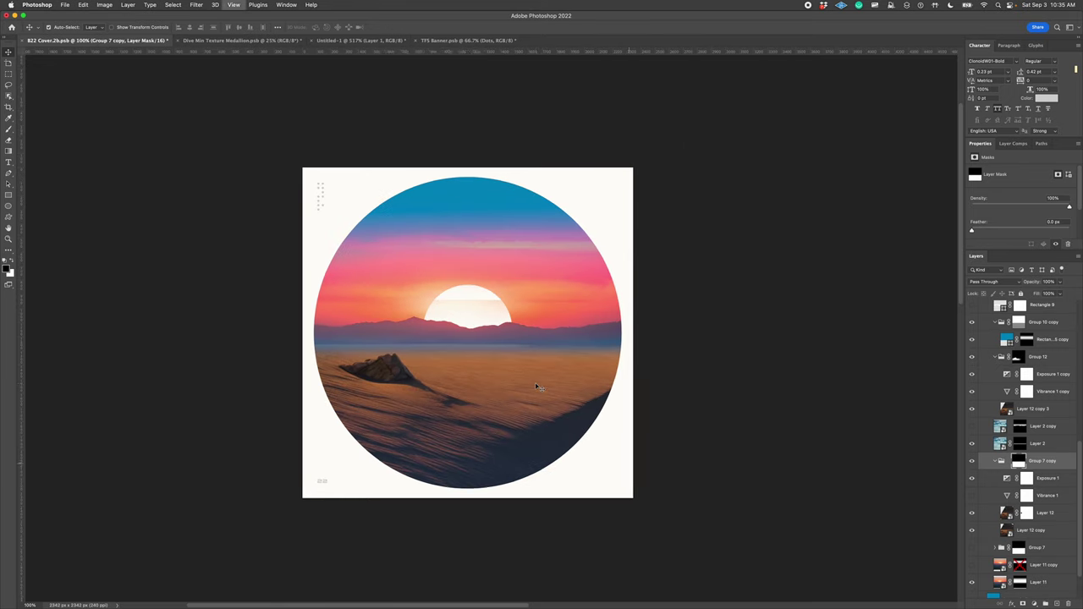
# Step: Tighten the Group 7 copy mask's transition along the desert horizon and check the whole artwork at different sizes
pyautogui.press('super+1')
pyautogui.moveTo(535, 387)
pyautogui.mouseDown()
pyautogui.moveTo(537, 364)
pyautogui.moveTo(533, 377)
pyautogui.mouseUp()
pyautogui.press('super+minus')
pyautogui.press('super+1')
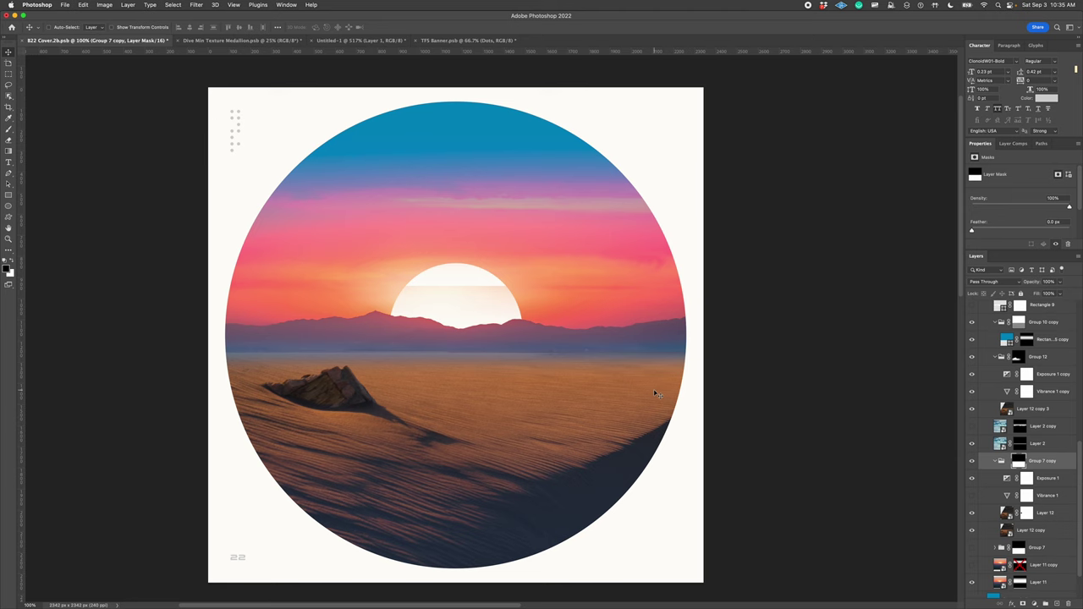
pyautogui.press('super+minus')
pyautogui.press('super+minus')
pyautogui.press('super+plus')
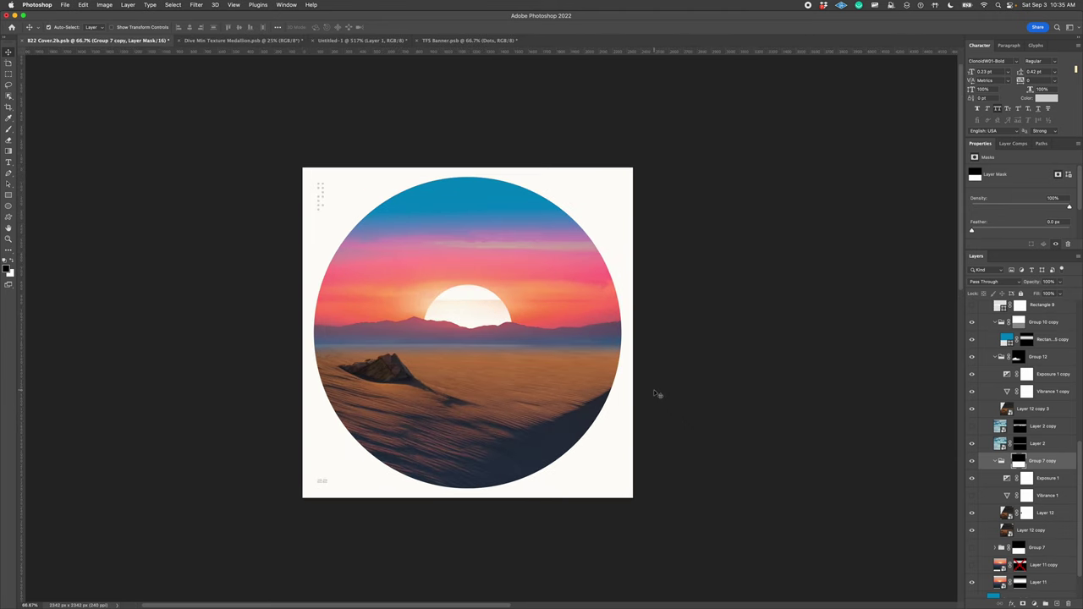
pyautogui.press('super+minus')
pyautogui.press('super+plus')
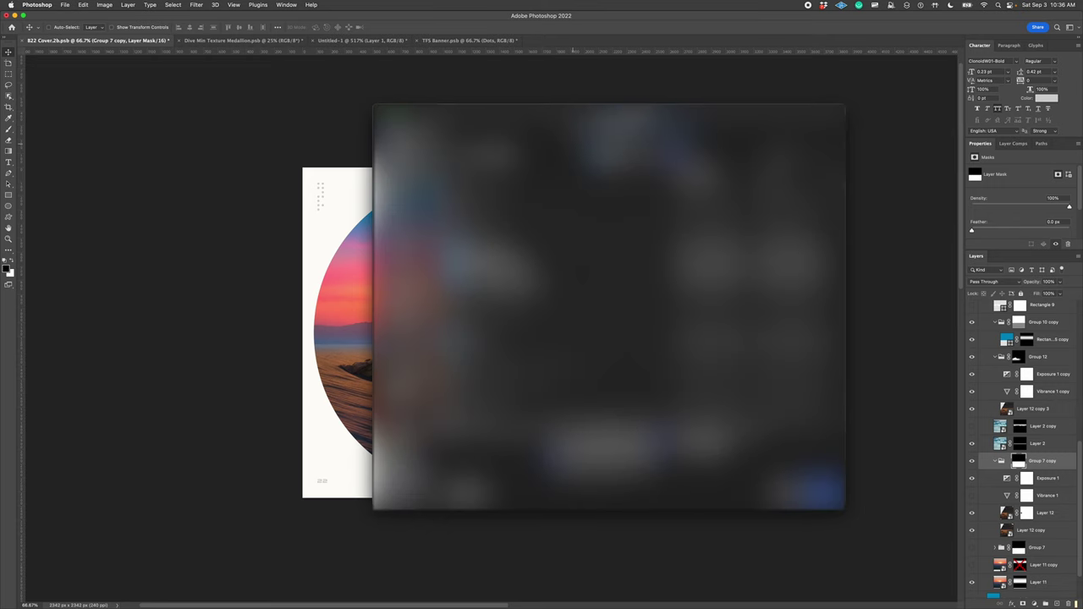
# Step: Save the artwork as a new version named 822 Cover.2d.psb
pyautogui.press('super+s')
pyautogui.press('Return')
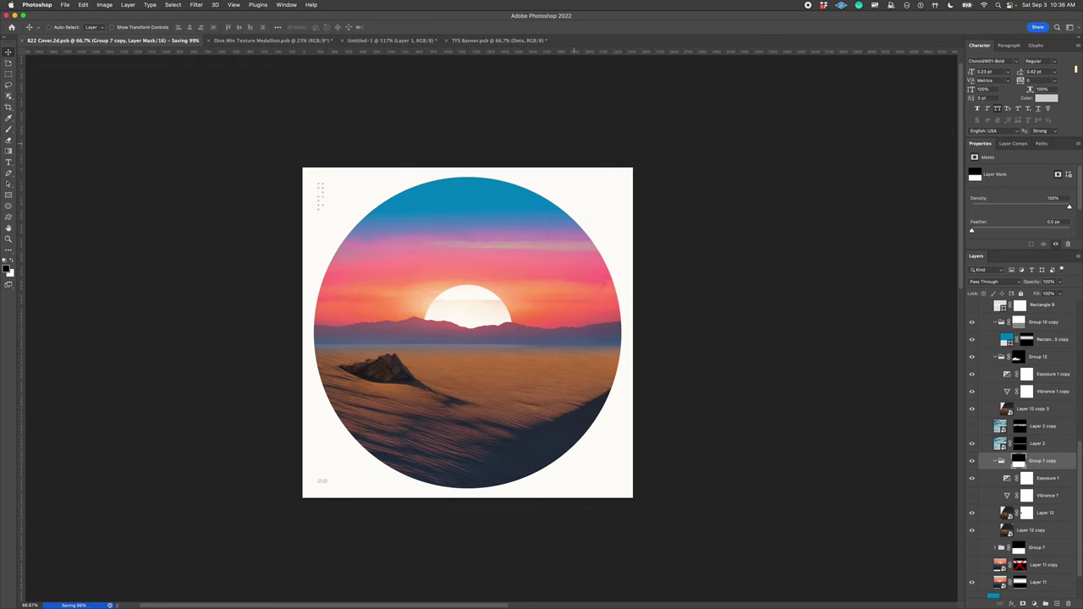